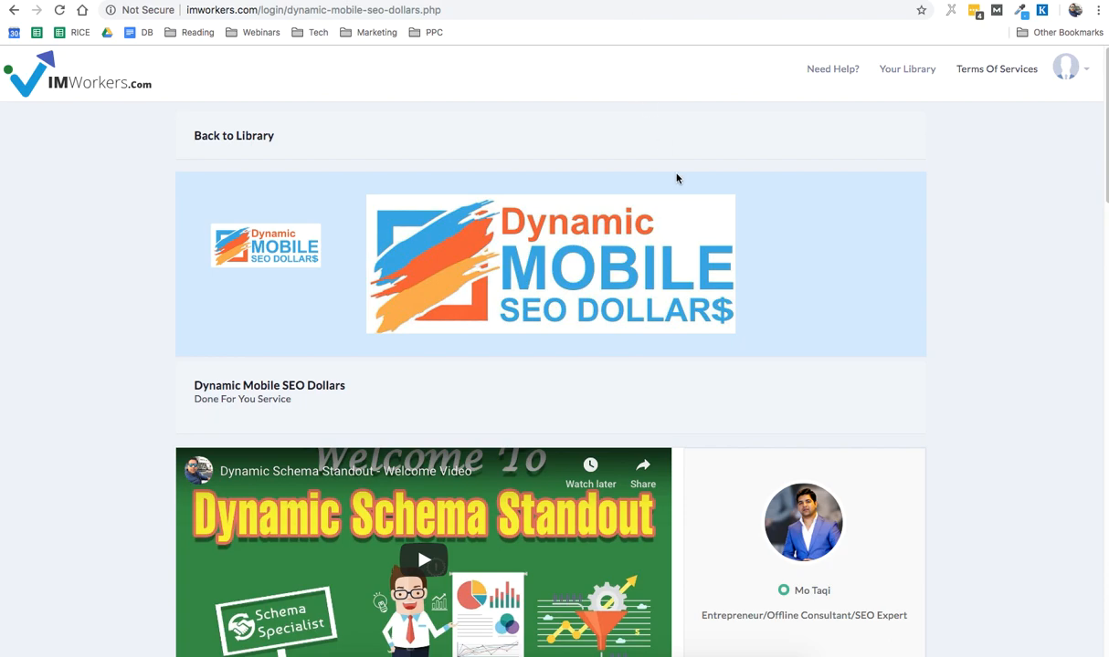
scroll(689, 337, down, 5)
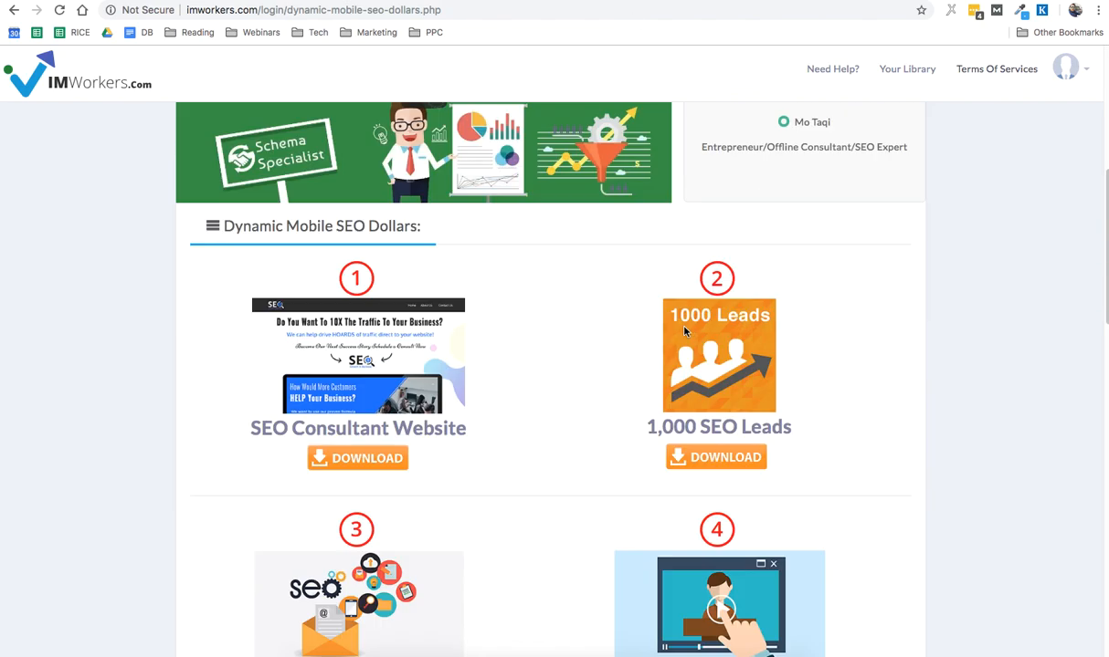
scroll(596, 349, down, 1)
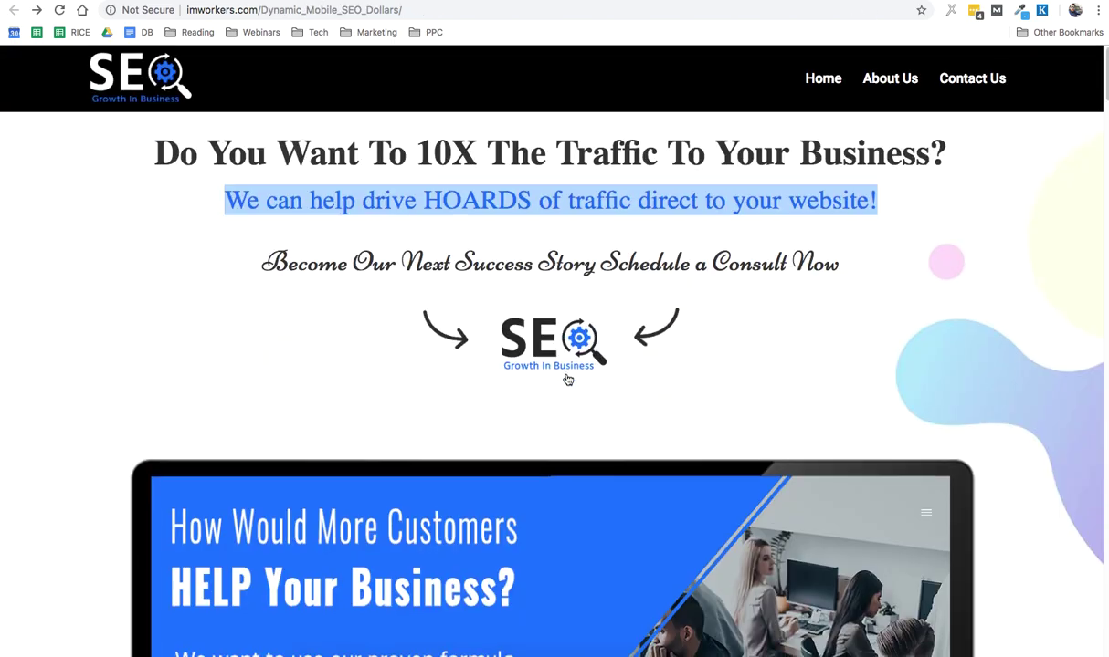
scroll(576, 338, down, 10)
scroll(602, 329, down, 10)
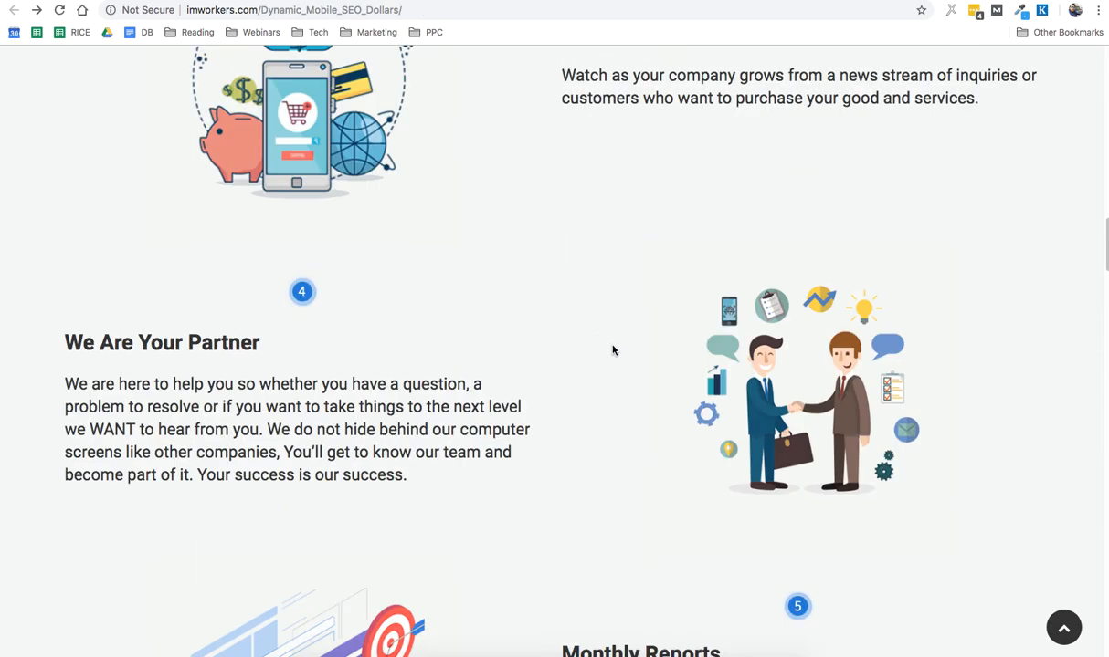
scroll(584, 328, up, 15)
scroll(548, 310, up, 2)
scroll(566, 302, down, 3)
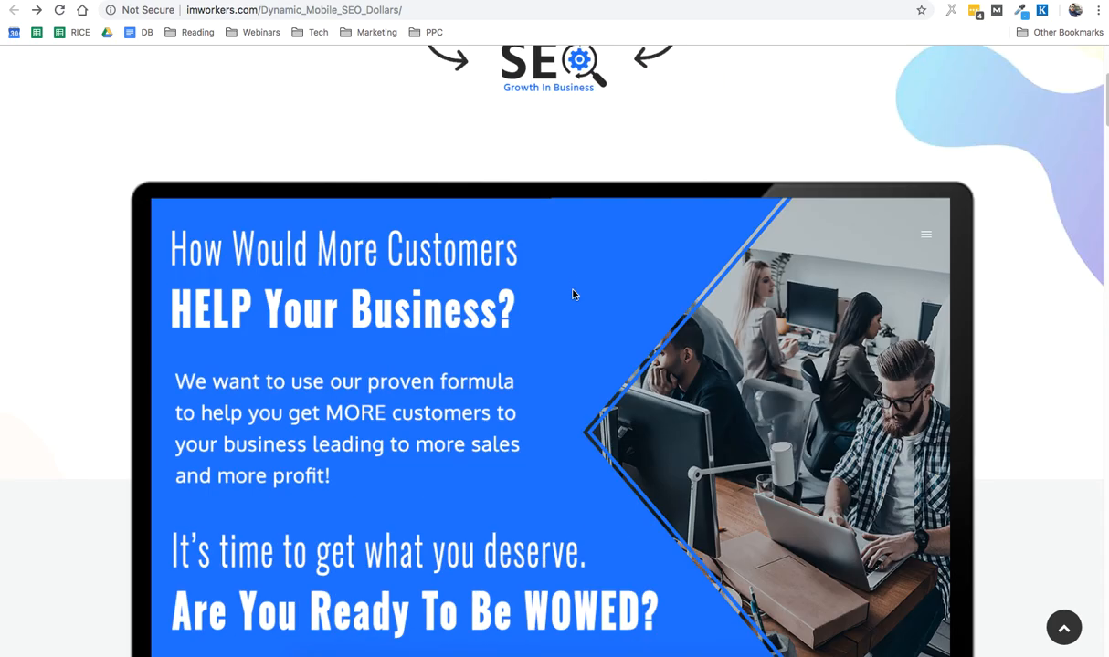
scroll(573, 294, down, 10)
scroll(582, 351, down, 5)
scroll(581, 352, up, 15)
scroll(396, 104, up, 3)
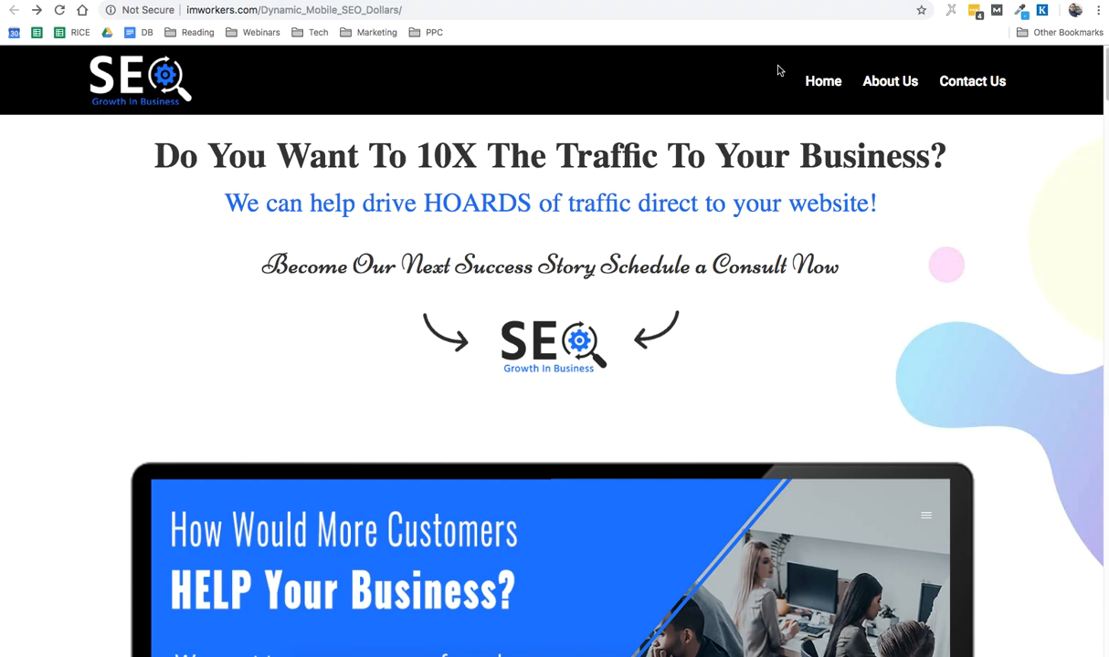
click(791, 2)
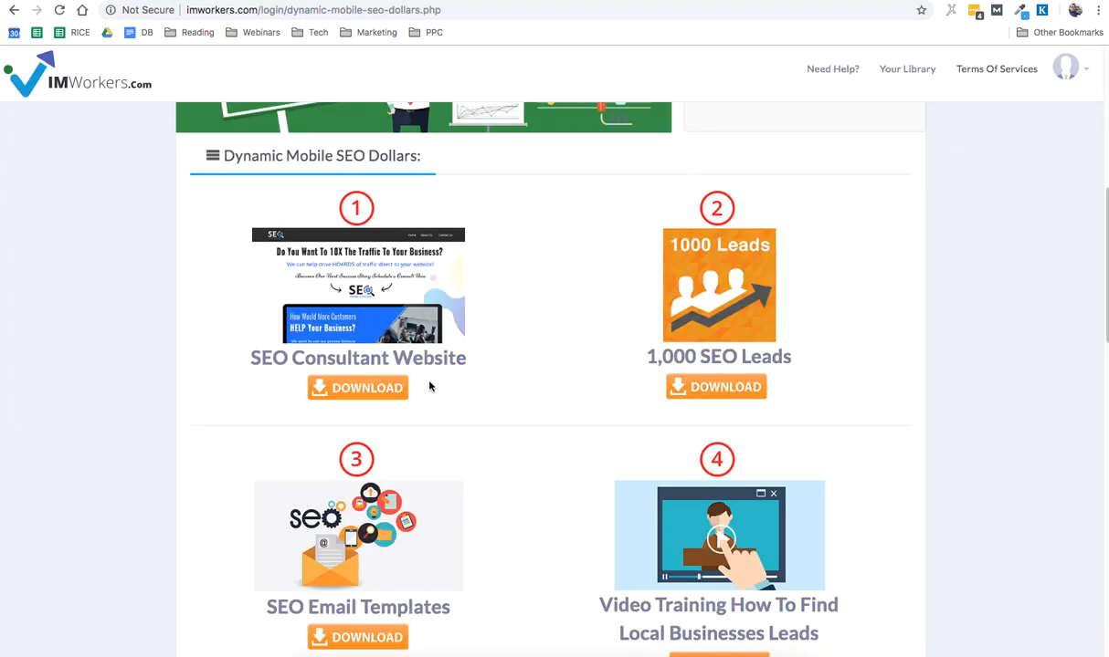
Highlight and then clear the SEO Consultant Website bonus text in the member area.
mouse_move(435, 388)
mouse_down()
mouse_move(230, 351)
mouse_move(252, 366)
mouse_up()
click(217, 370)
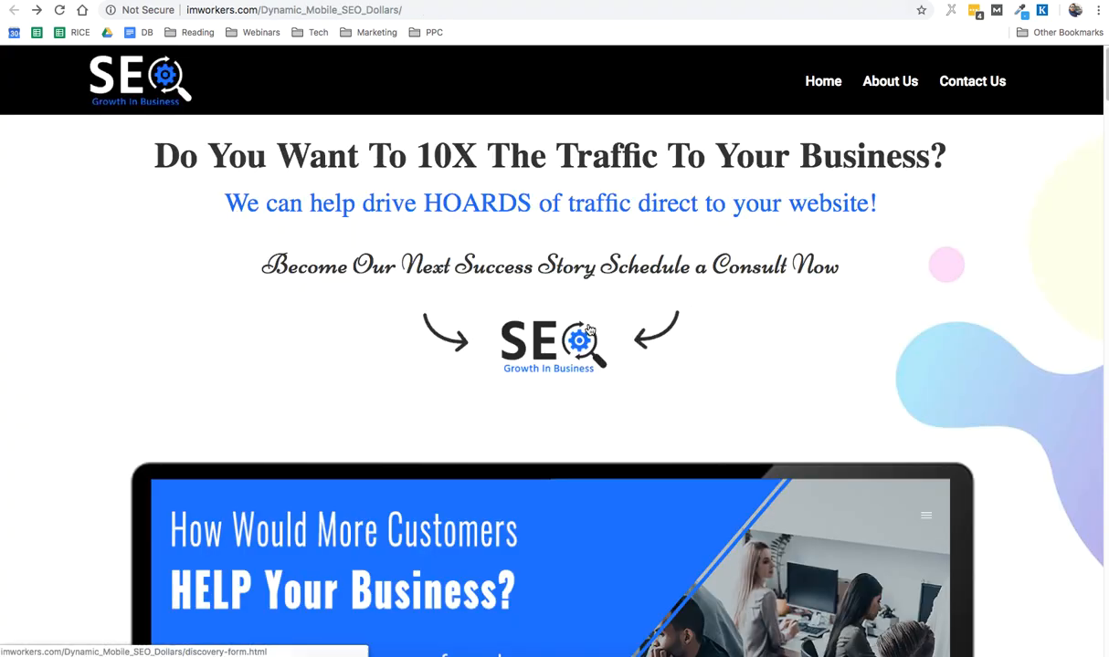
click(544, 348)
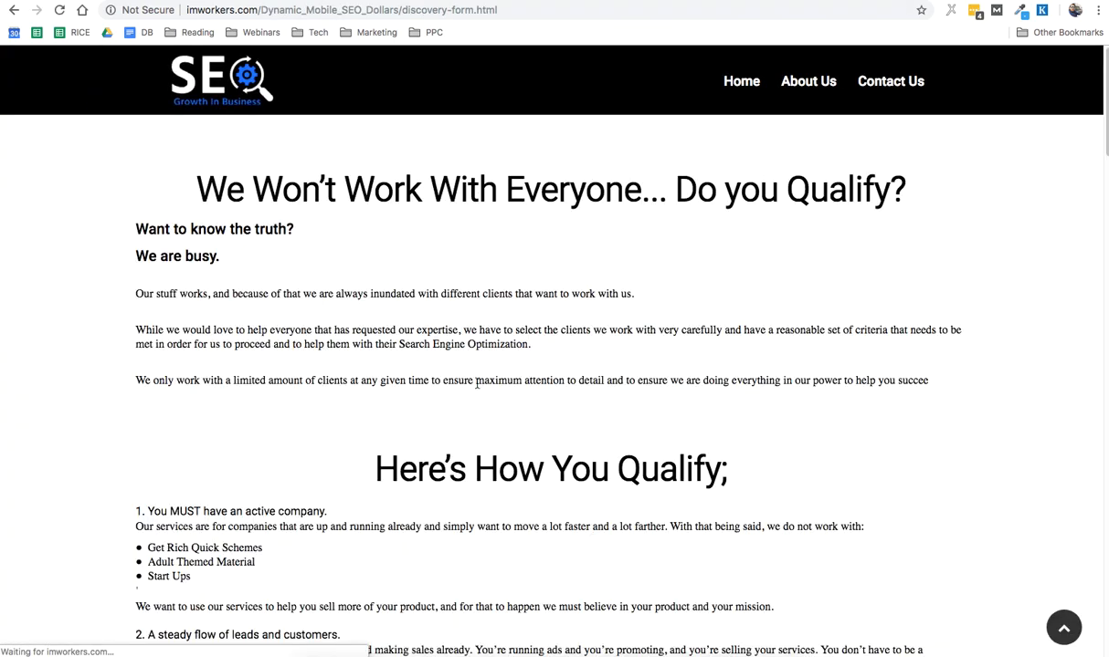
drag(80, 135, 880, 308)
click(633, 436)
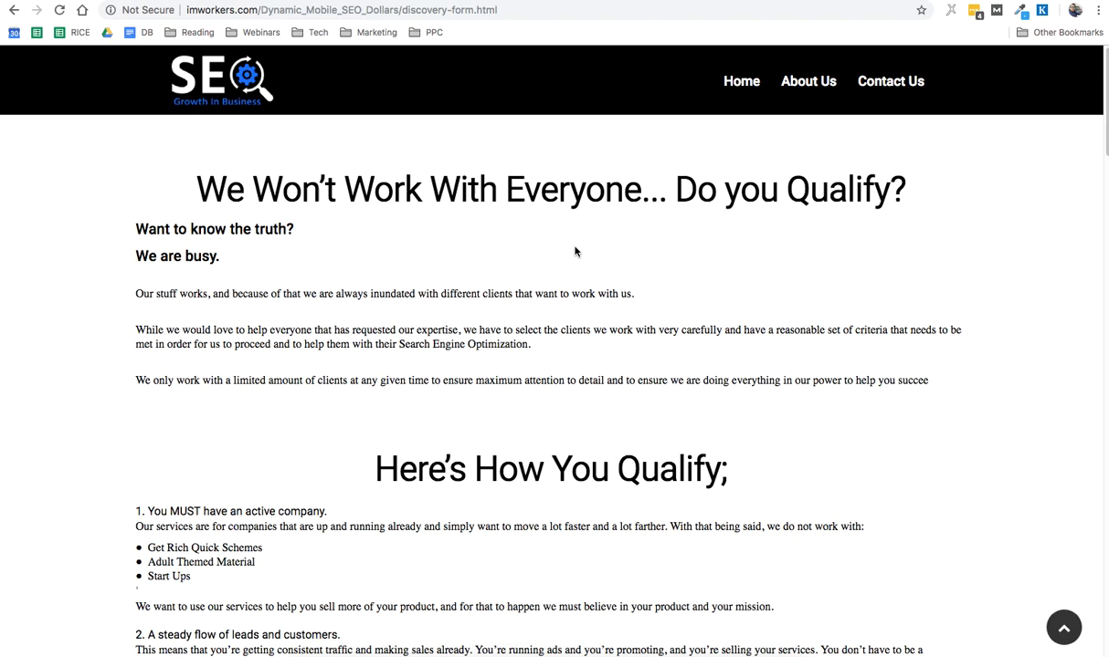
scroll(469, 470, down, 10)
scroll(469, 470, down, 3)
scroll(386, 408, up, 15)
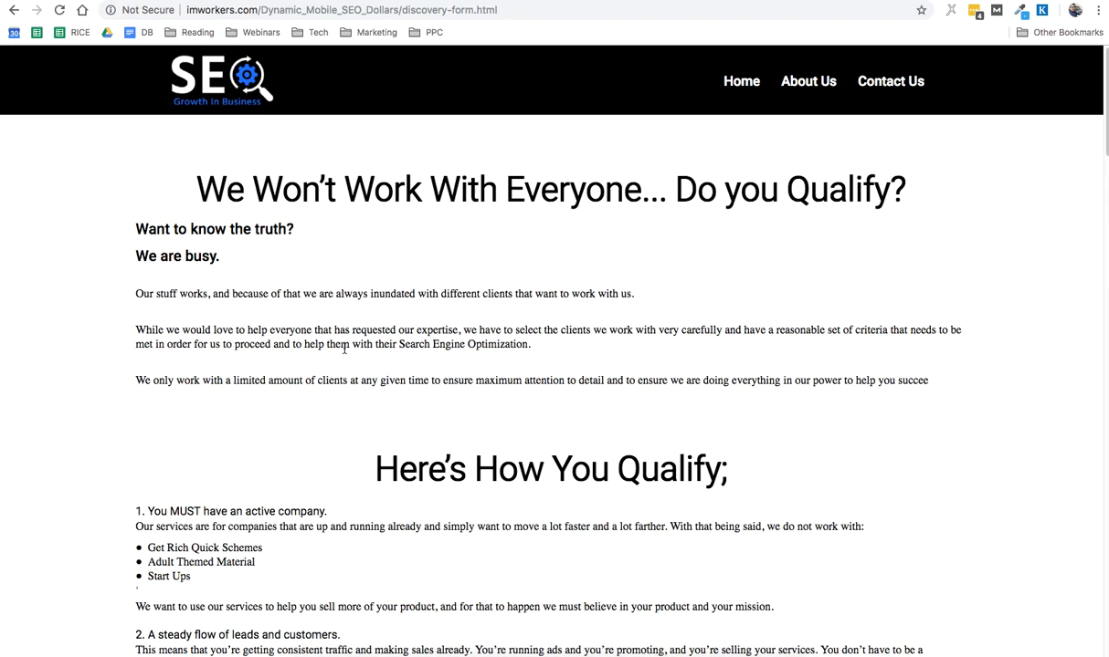
scroll(334, 401, down, 10)
scroll(365, 408, down, 1)
scroll(359, 398, down, 3)
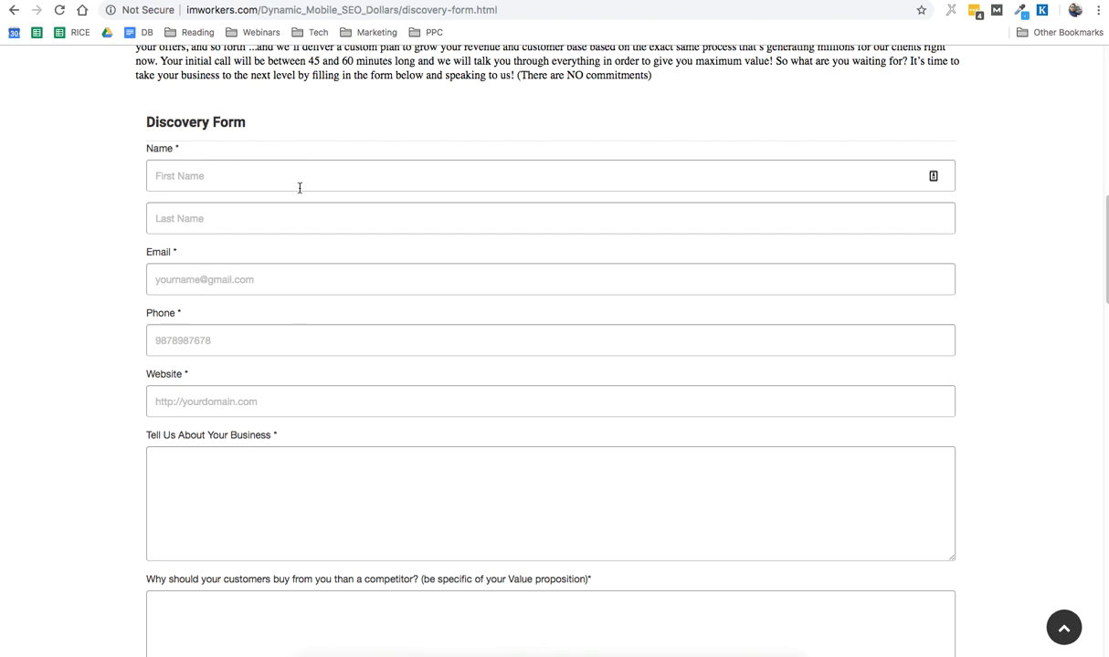
click(290, 218)
click(272, 306)
click(250, 336)
scroll(333, 486, down, 3)
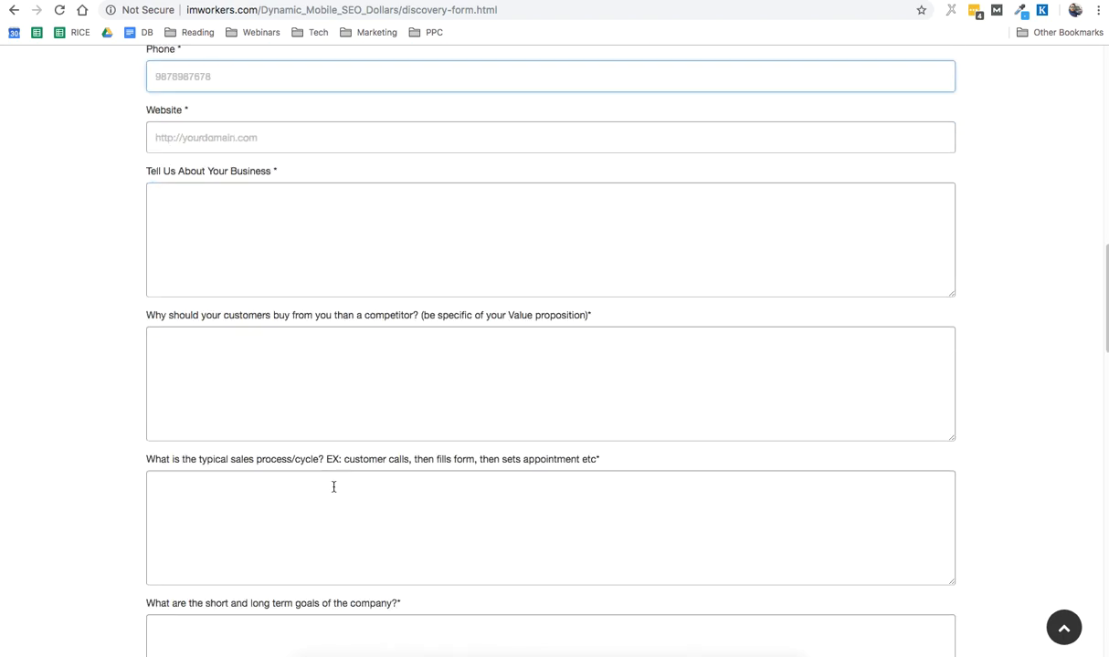
scroll(353, 401, down, 5)
scroll(351, 465, down, 5)
scroll(260, 404, down, 3)
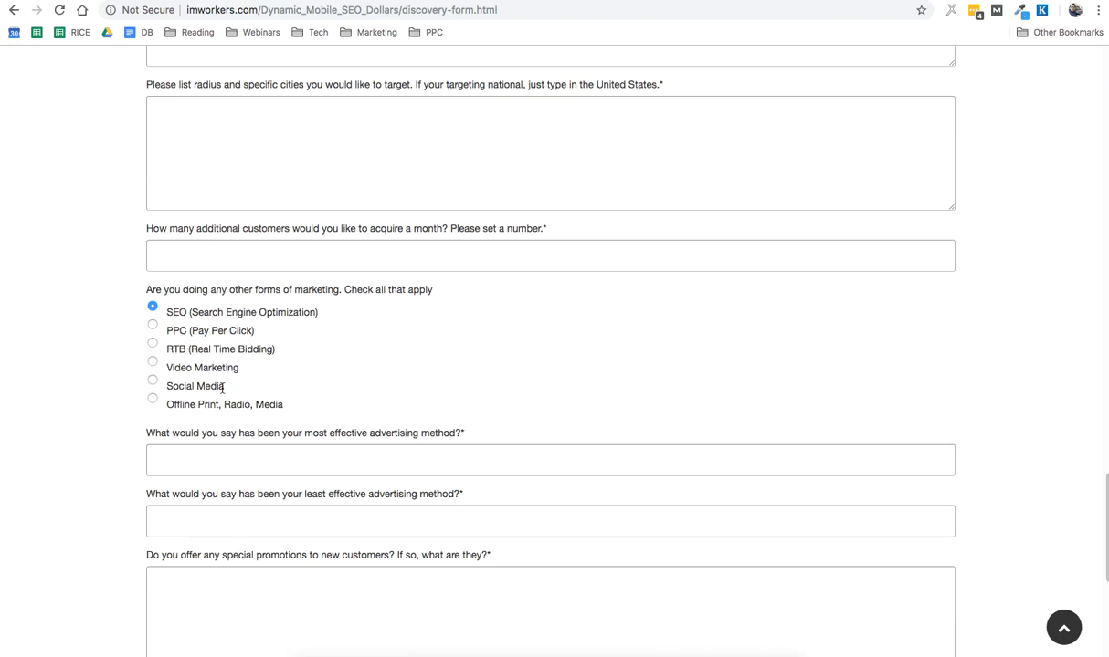
scroll(239, 414, down, 4)
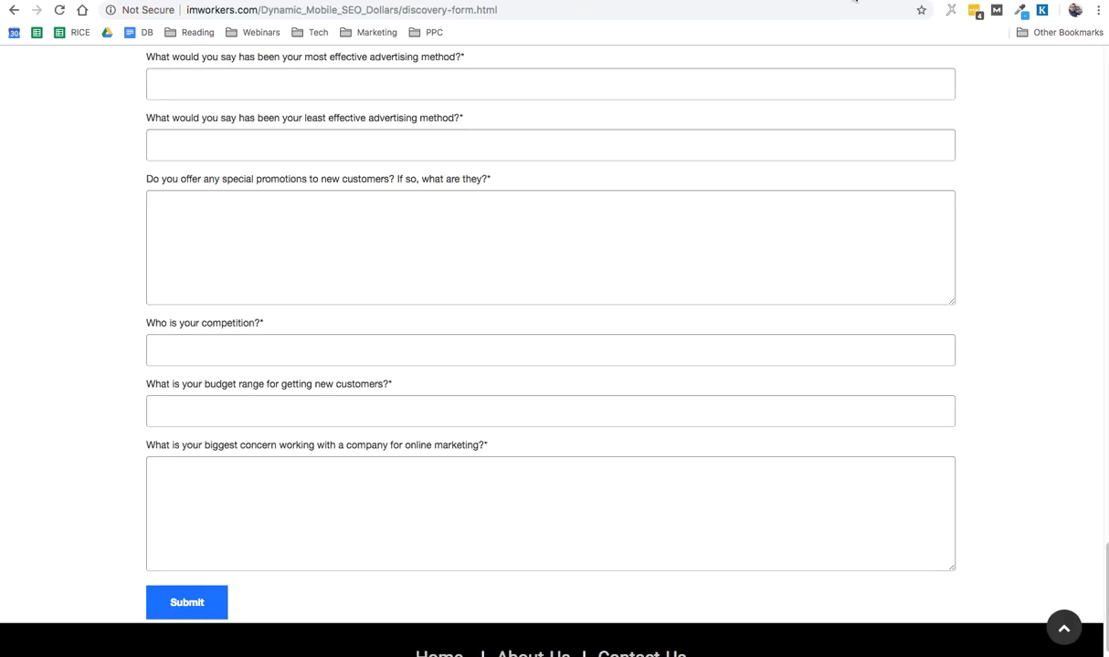
double_click(389, 9)
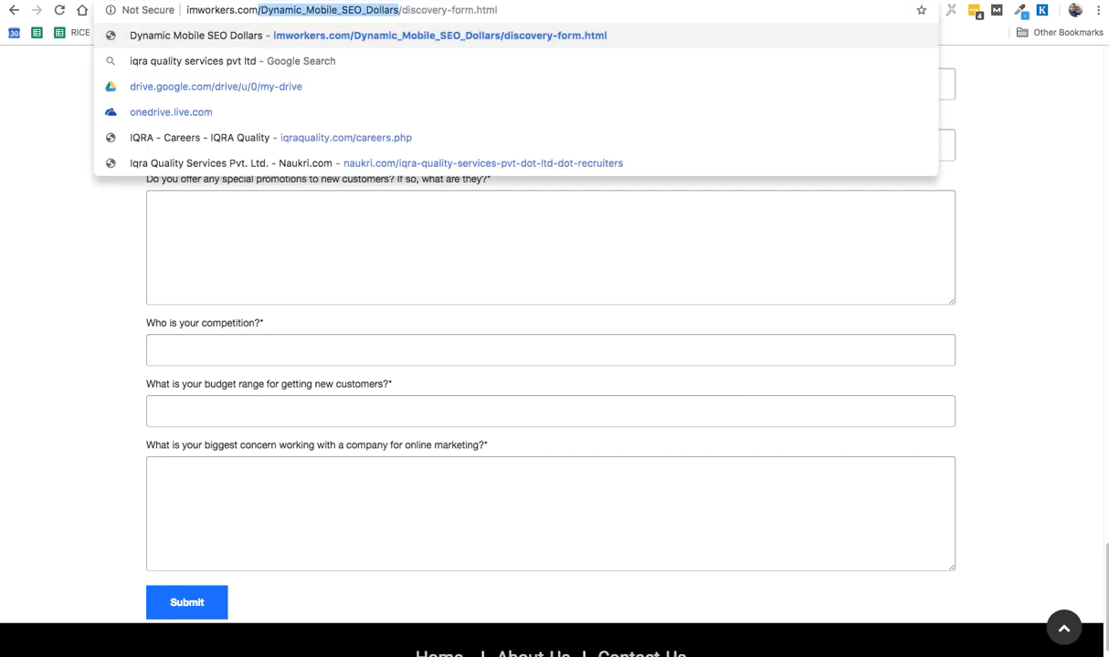
scroll(337, 362, up, 15)
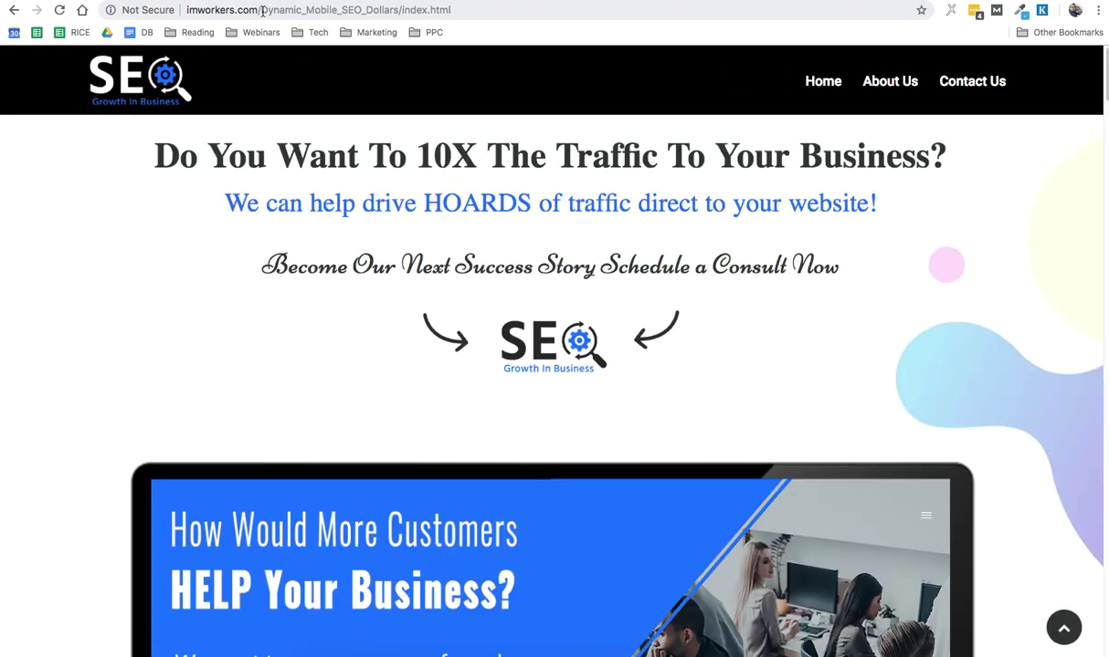
drag(261, 10, 389, 11)
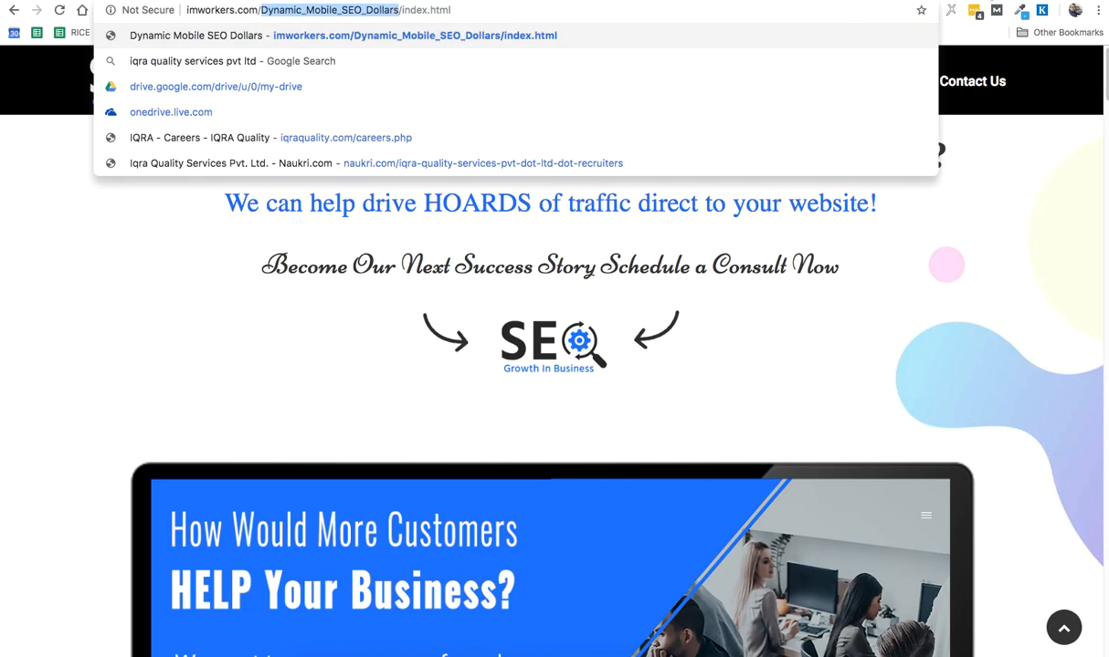
Navigate into public_html/Dynamic_Mobile_SEO_Dollars and select mailsend.php.
key(ctrl+Tab)
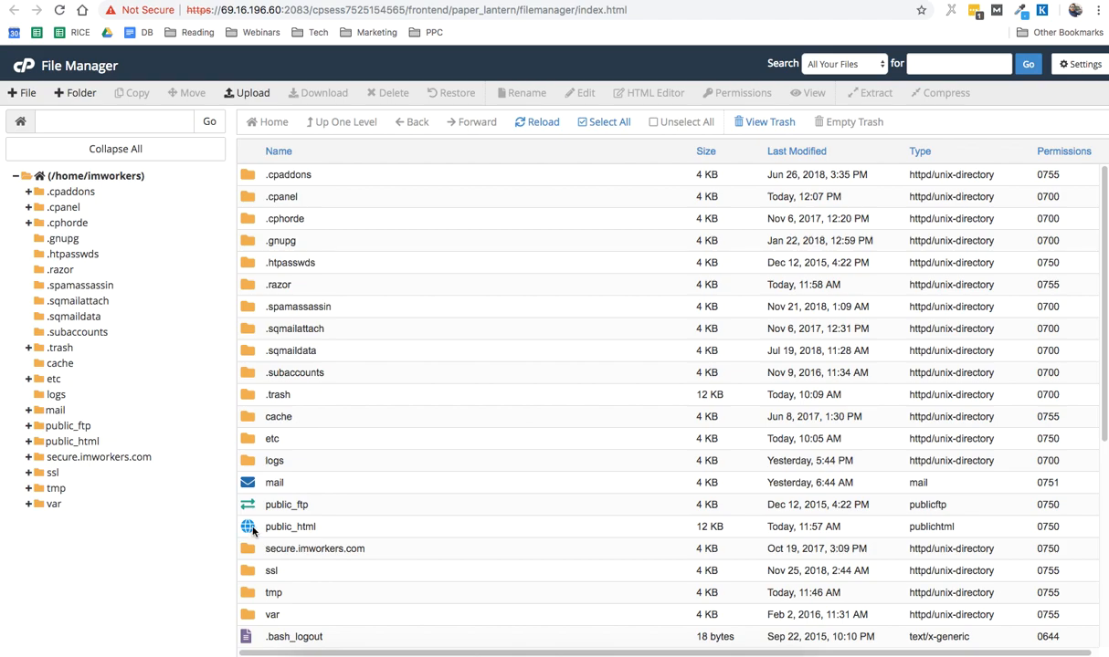
click(250, 531)
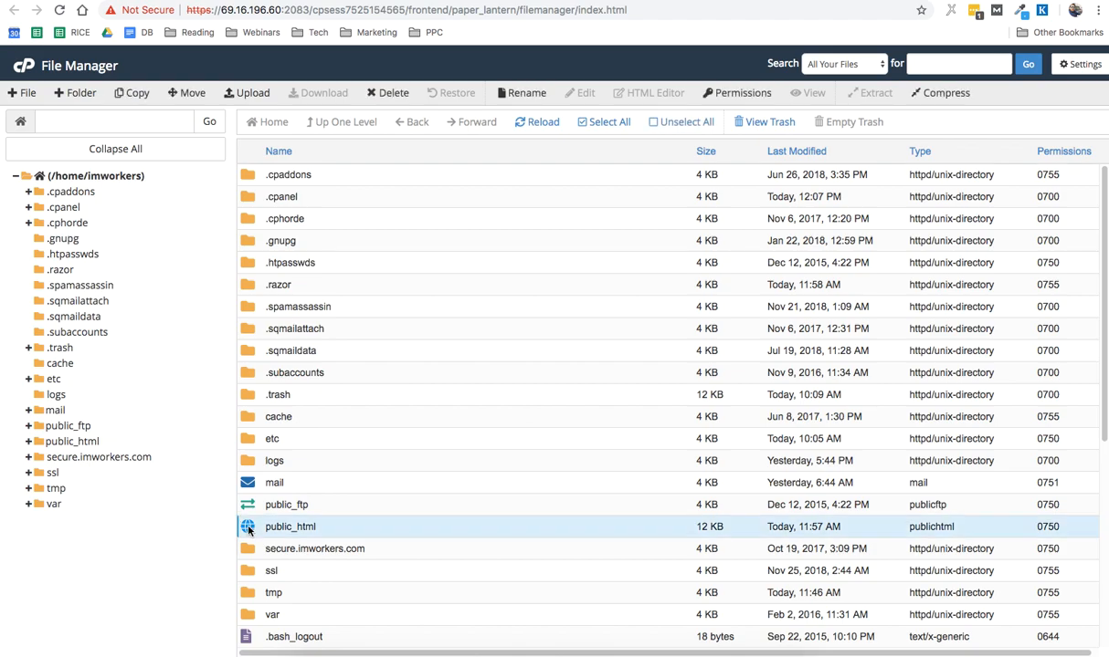
double_click(249, 530)
scroll(402, 466, down, 5)
scroll(365, 475, down, 3)
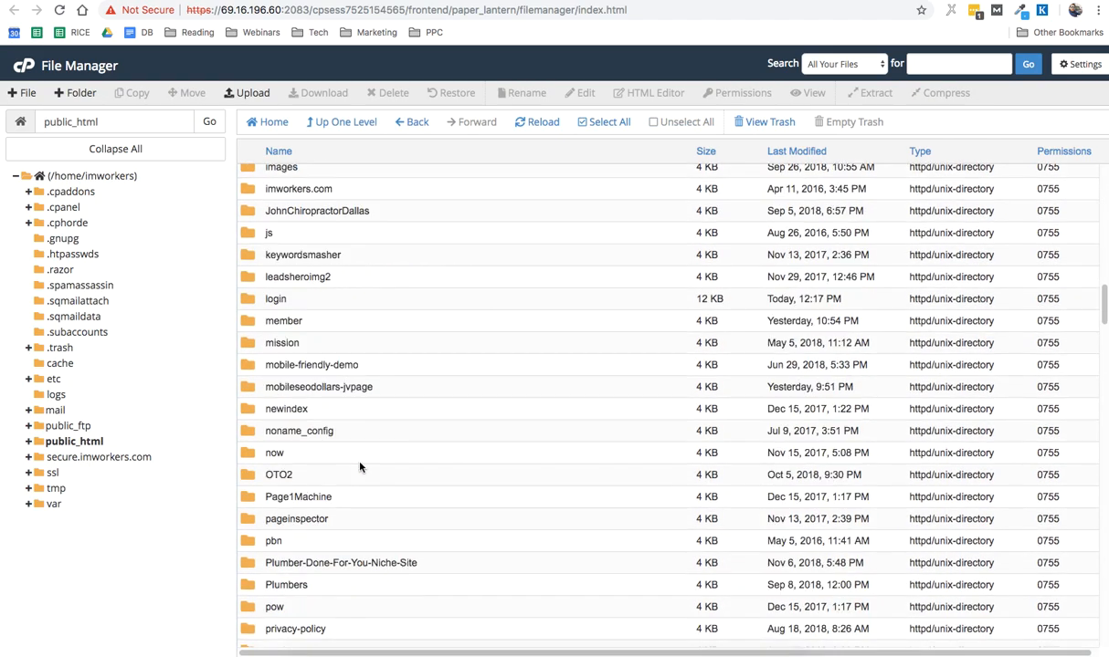
scroll(359, 468, down, 2)
scroll(362, 456, up, 10)
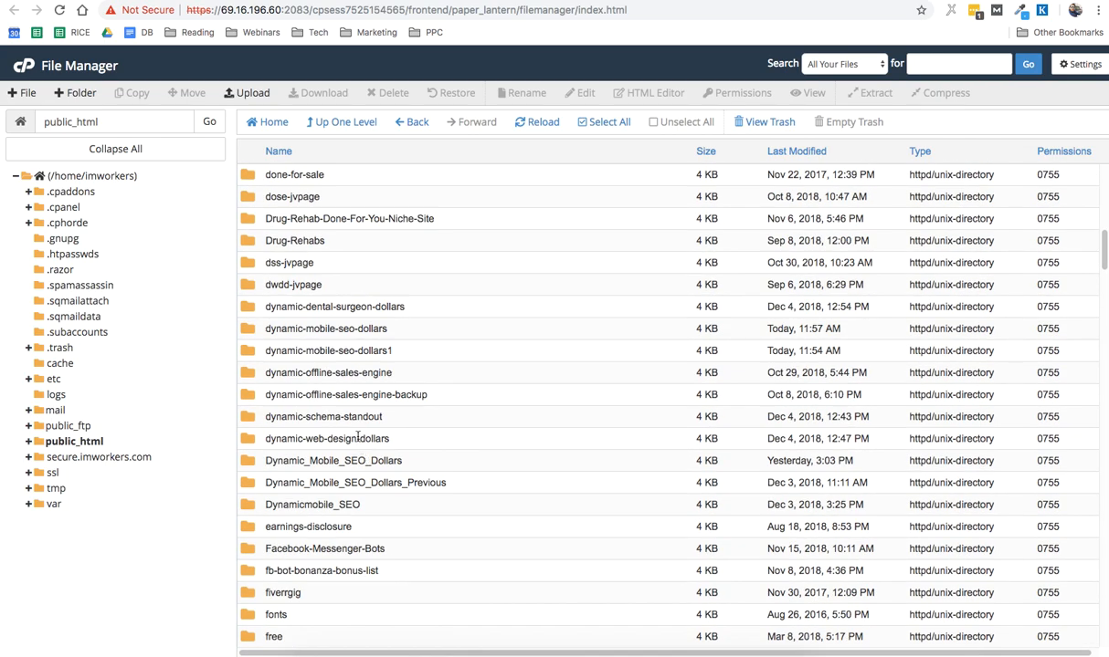
click(278, 457)
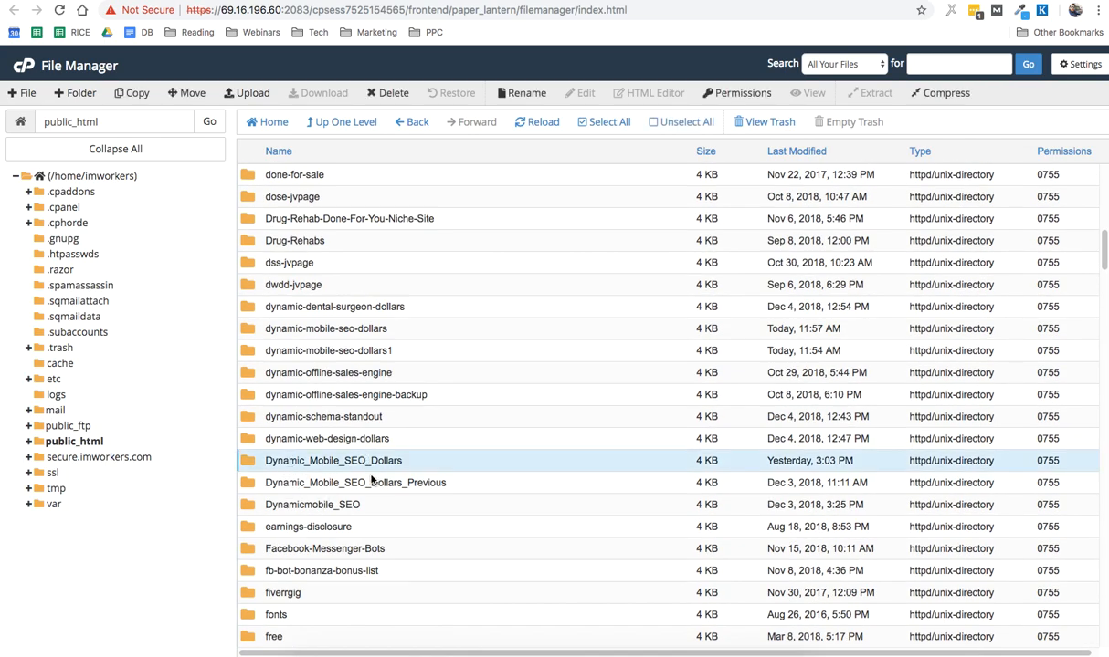
double_click(258, 463)
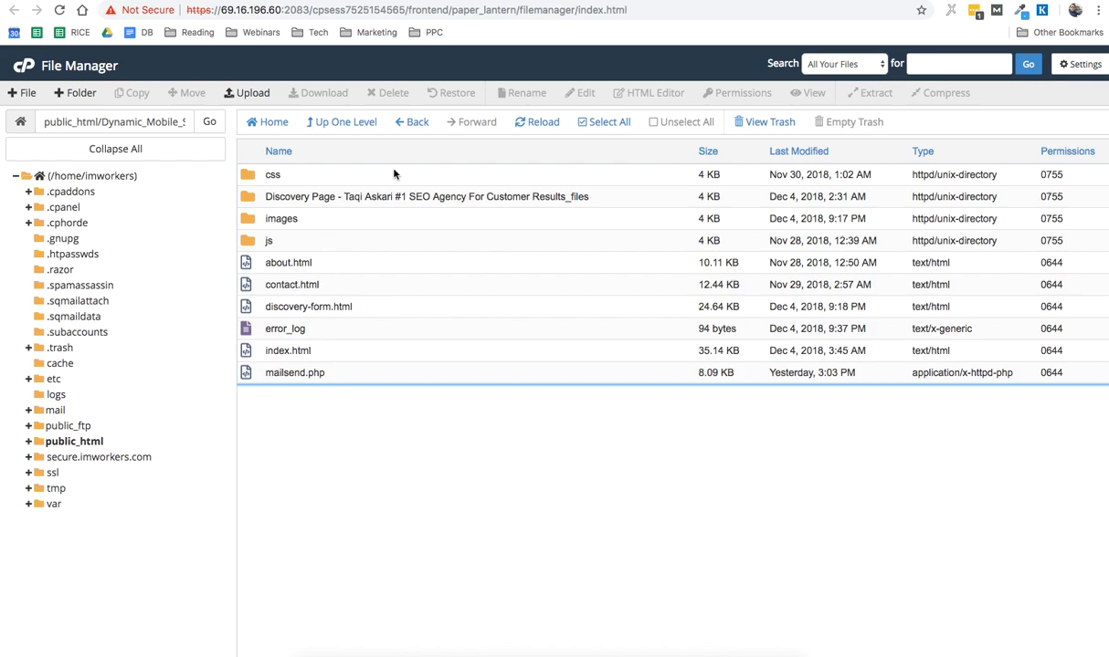
click(281, 375)
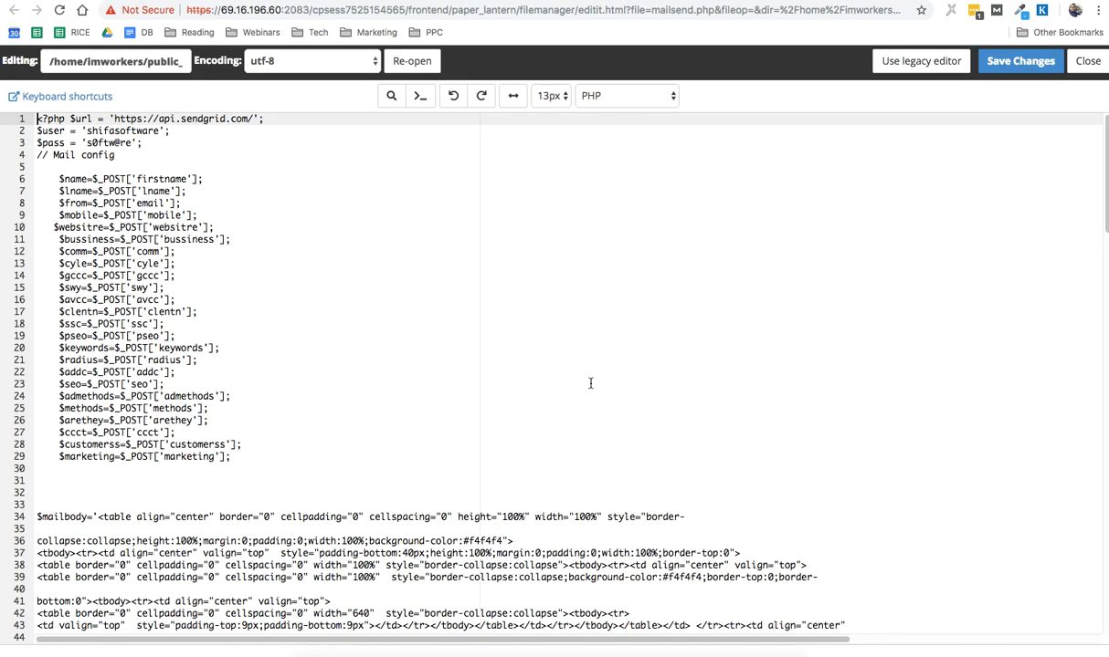
Find the placeholder recipient address on line 133, replace it with the real email and save.
key(ctrl+f)
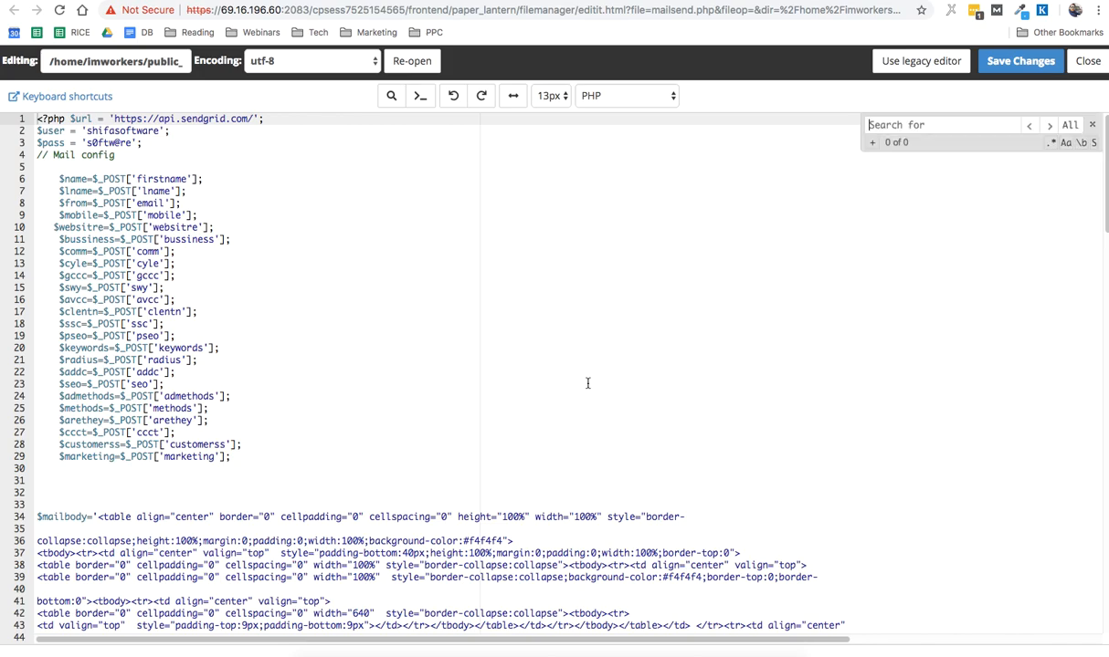
text(yourname)
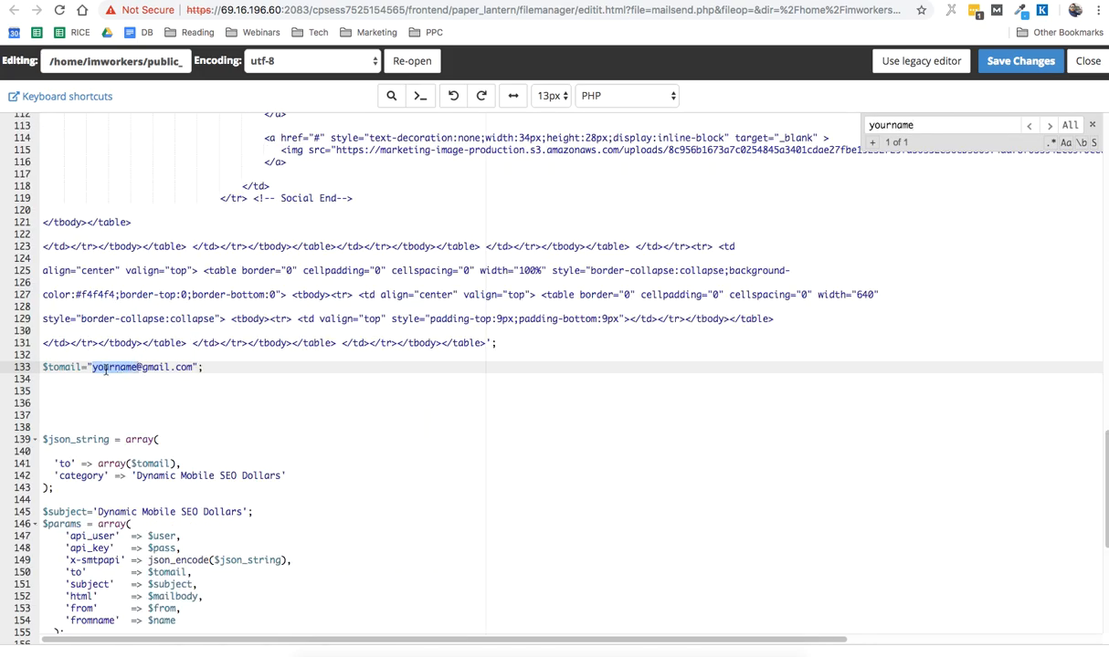
drag(91, 367, 195, 368)
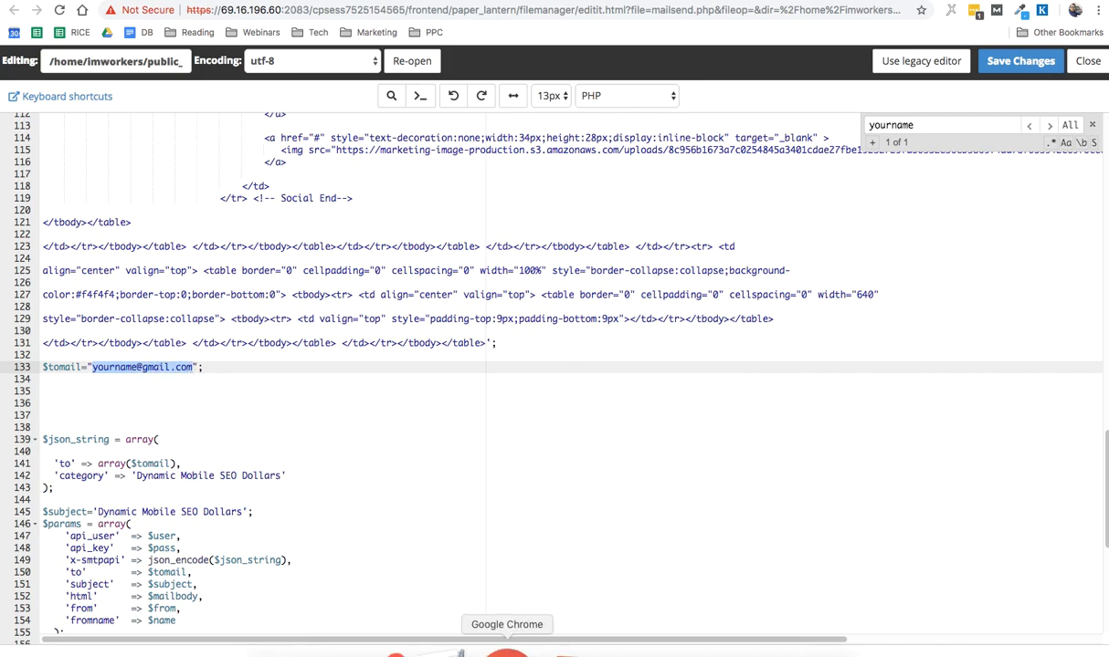
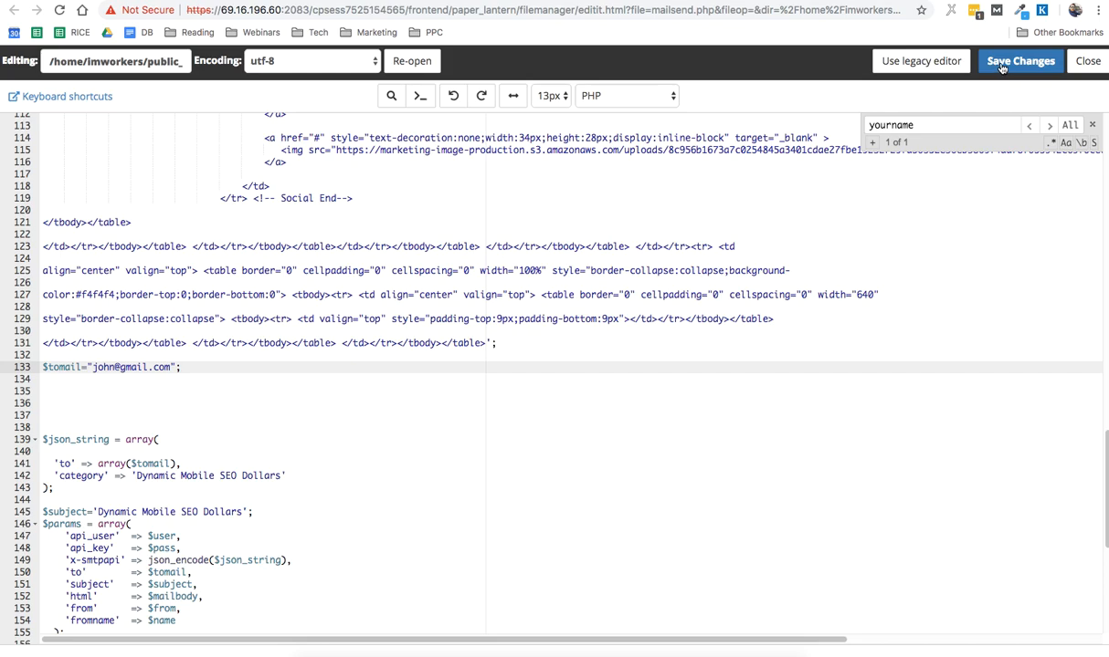
click(1002, 67)
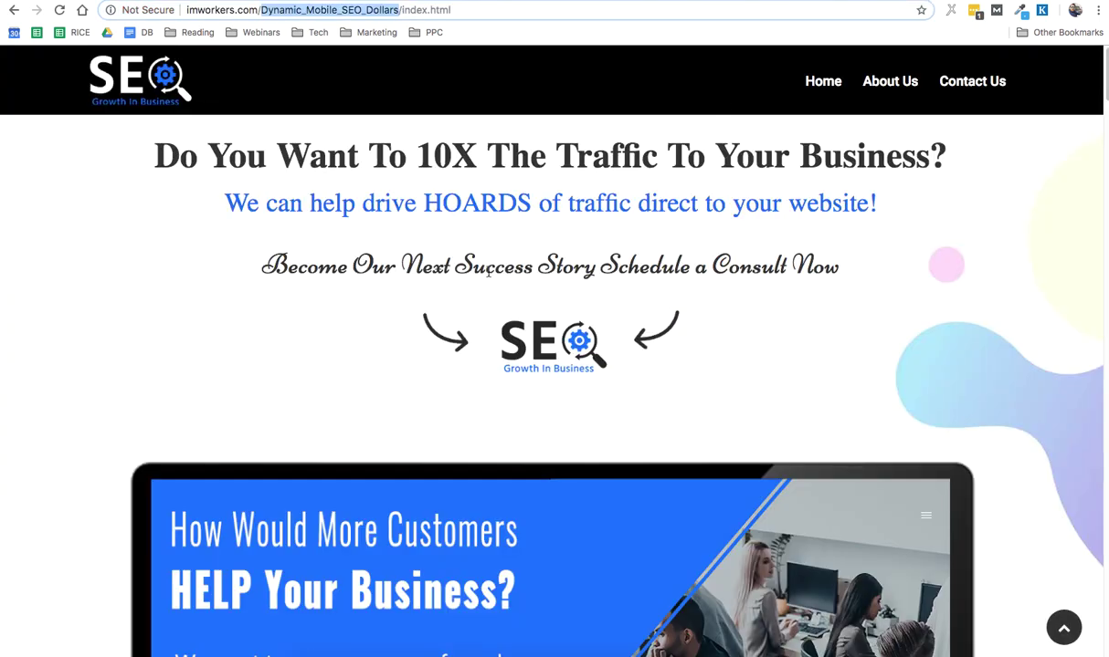
Check the live discovery form's promotions box, then close the mailsend.php editor.
click(539, 333)
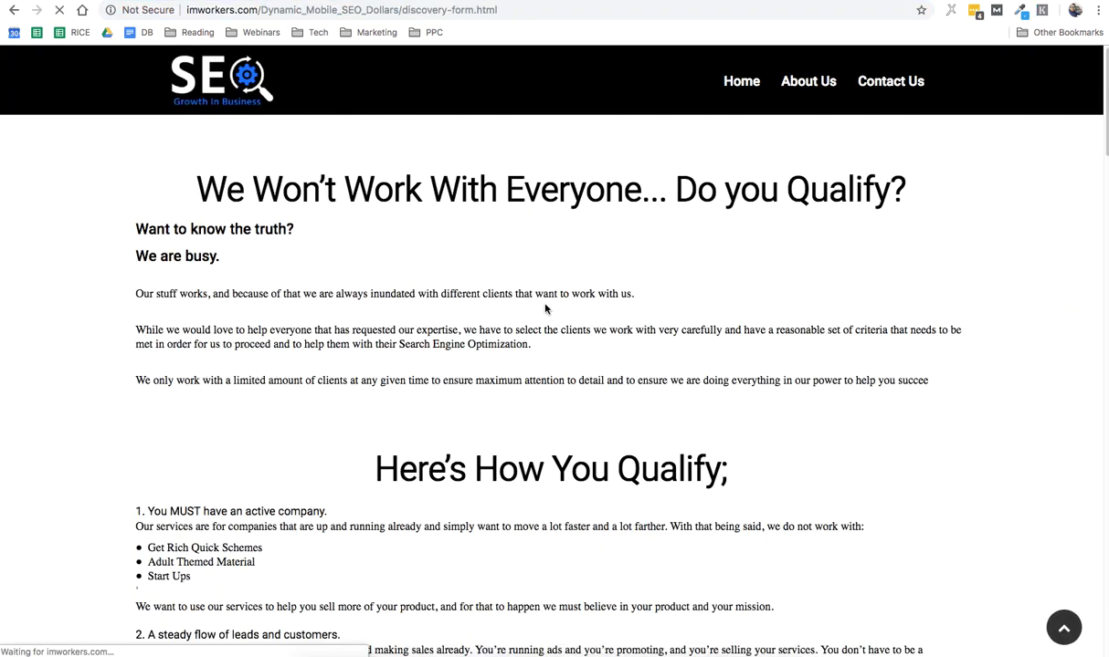
scroll(516, 287, down, 15)
scroll(489, 384, down, 10)
click(337, 257)
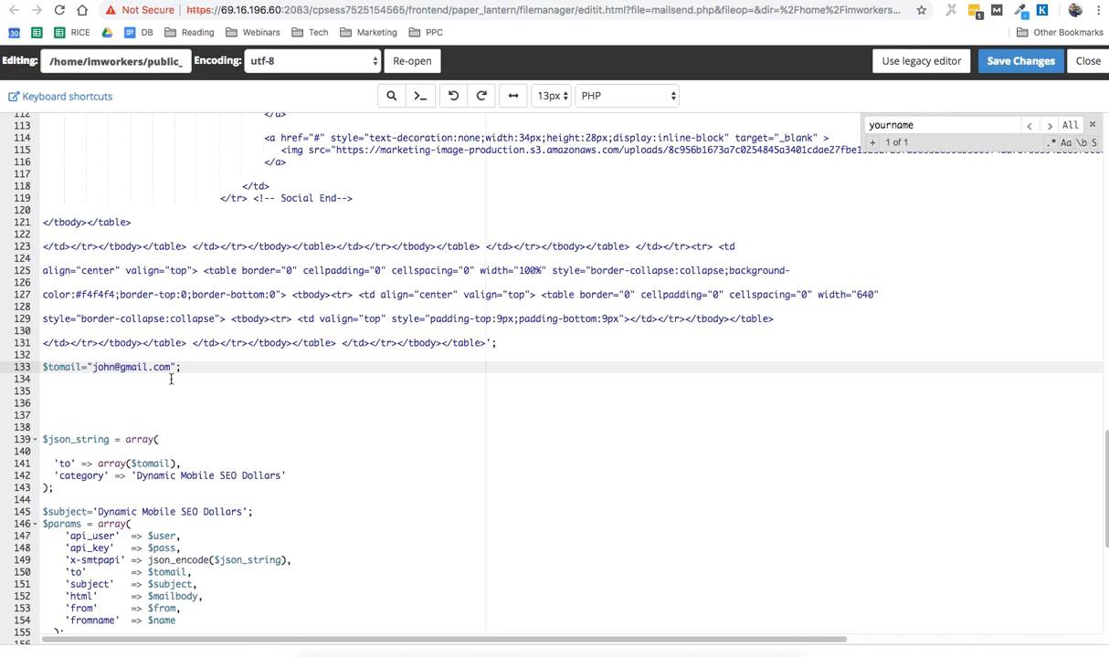
click(86, 368)
click(1088, 61)
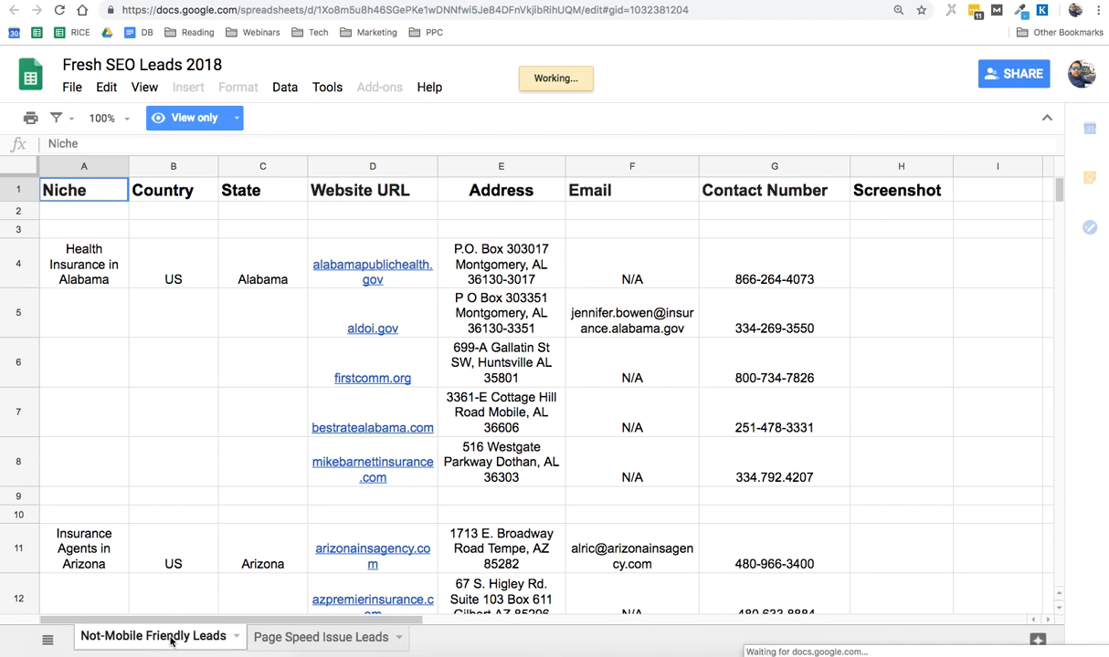
Browse the Page Speed Issue Leads rows (Plumbers in Texas, Tree Removal in Virginia) and return from a PageSpeed test.
click(344, 632)
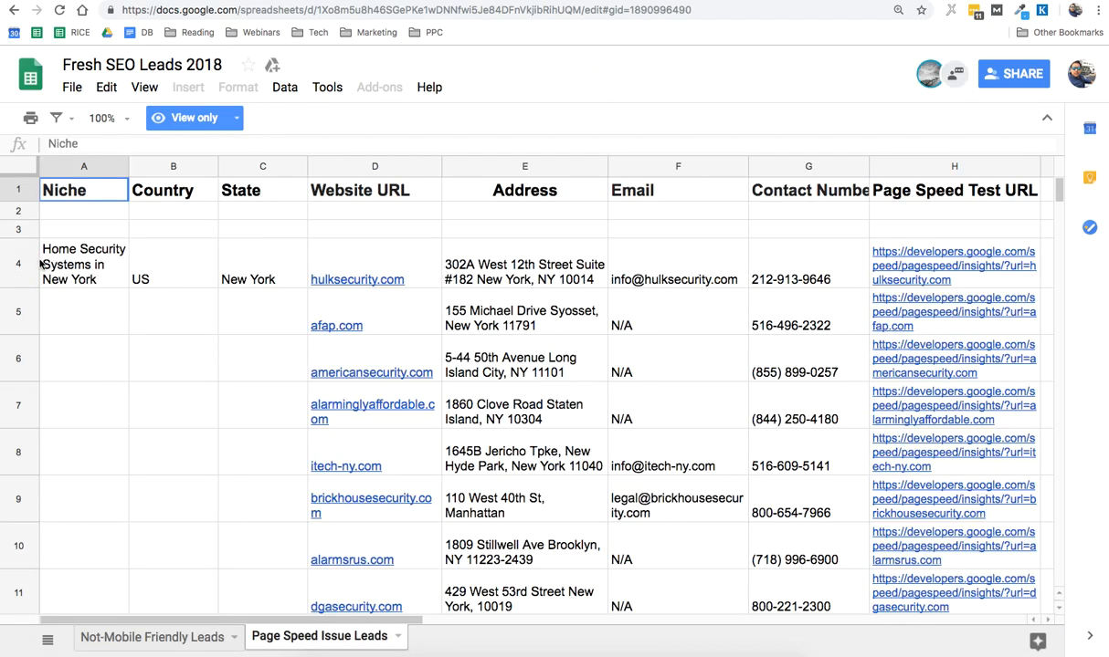
mouse_move(87, 188)
mouse_down()
mouse_move(267, 267)
mouse_move(747, 274)
mouse_move(676, 274)
mouse_up()
scroll(317, 408, down, 2)
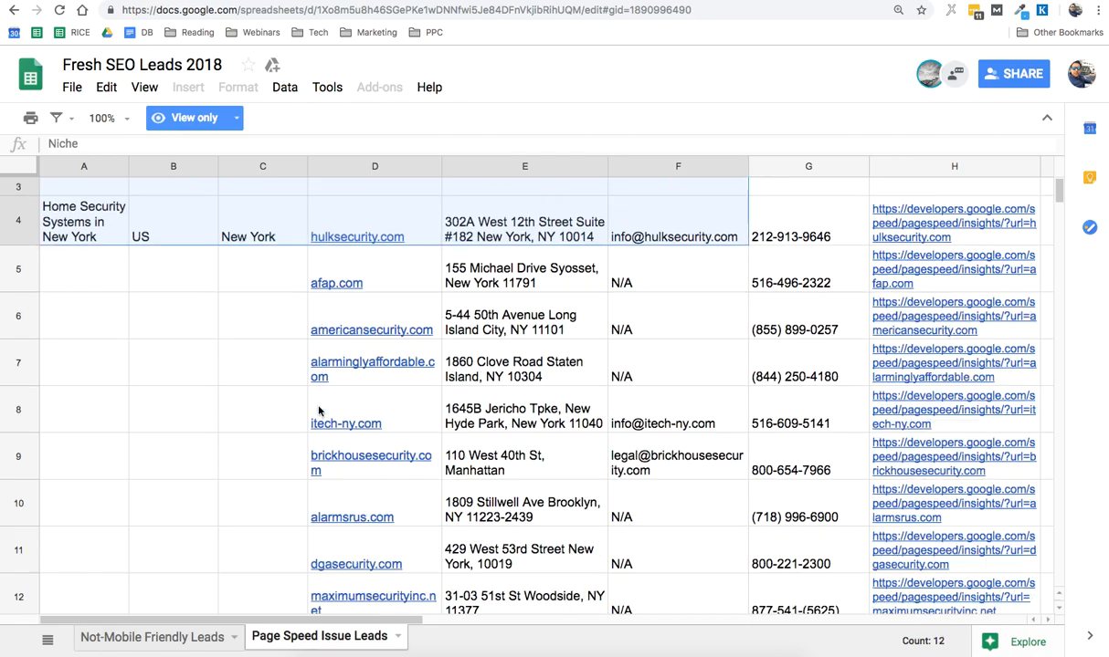
scroll(265, 420, down, 6)
scroll(190, 419, down, 2)
scroll(190, 419, down, 5)
scroll(190, 419, down, 5)
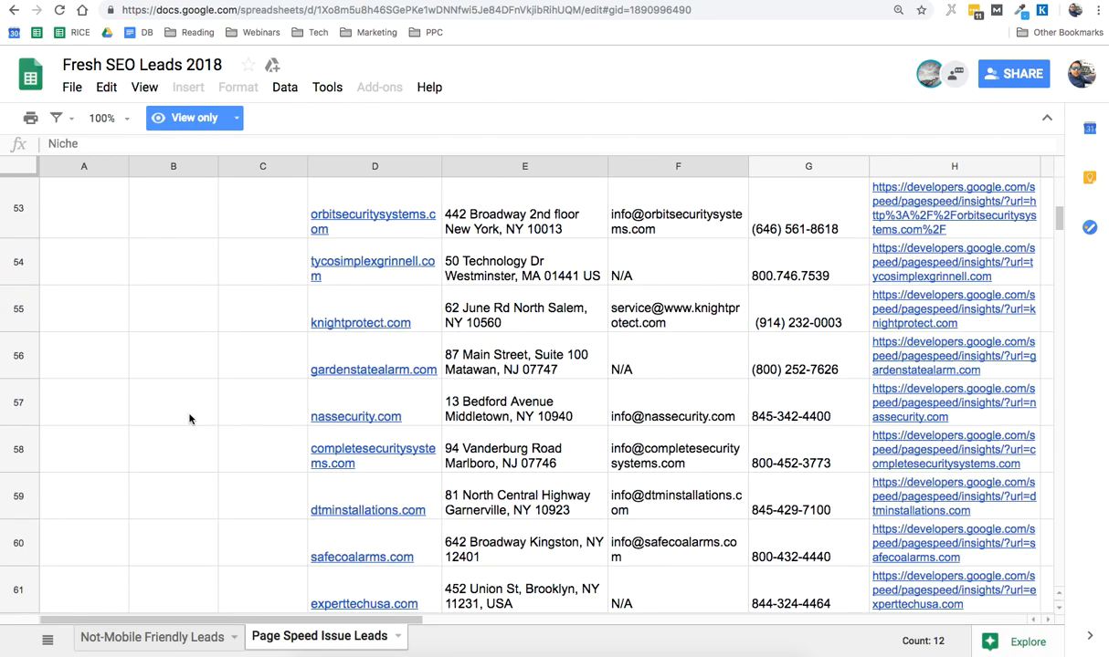
scroll(190, 420, down, 5)
click(64, 399)
scroll(114, 394, down, 3)
scroll(140, 388, down, 5)
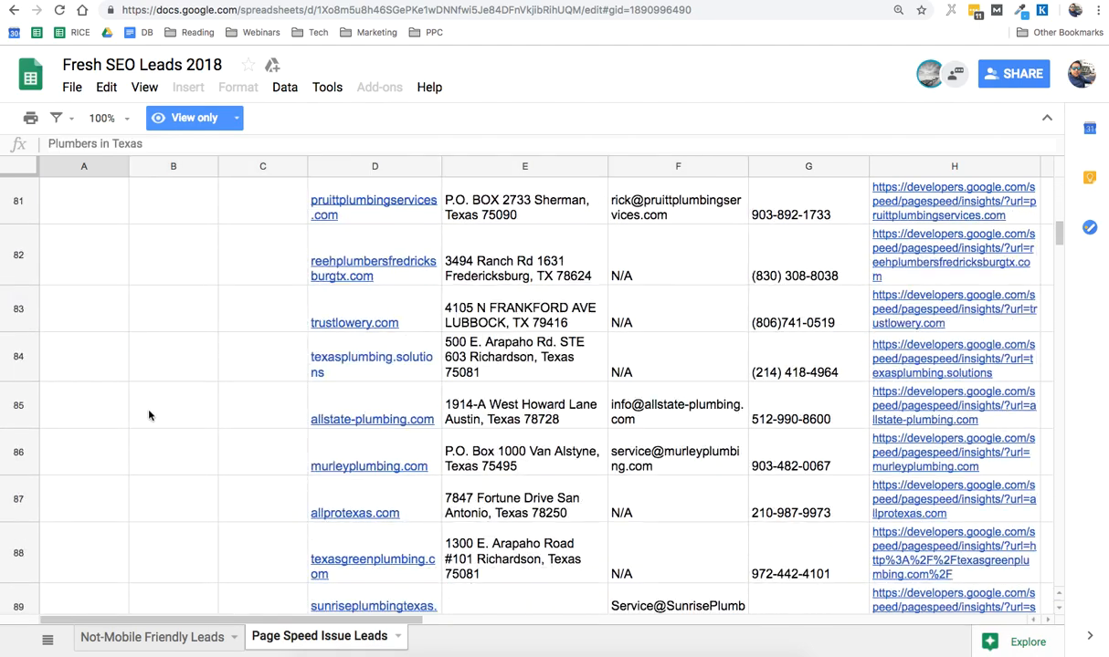
scroll(142, 402, down, 5)
scroll(103, 355, up, 3)
click(102, 352)
scroll(167, 461, down, 8)
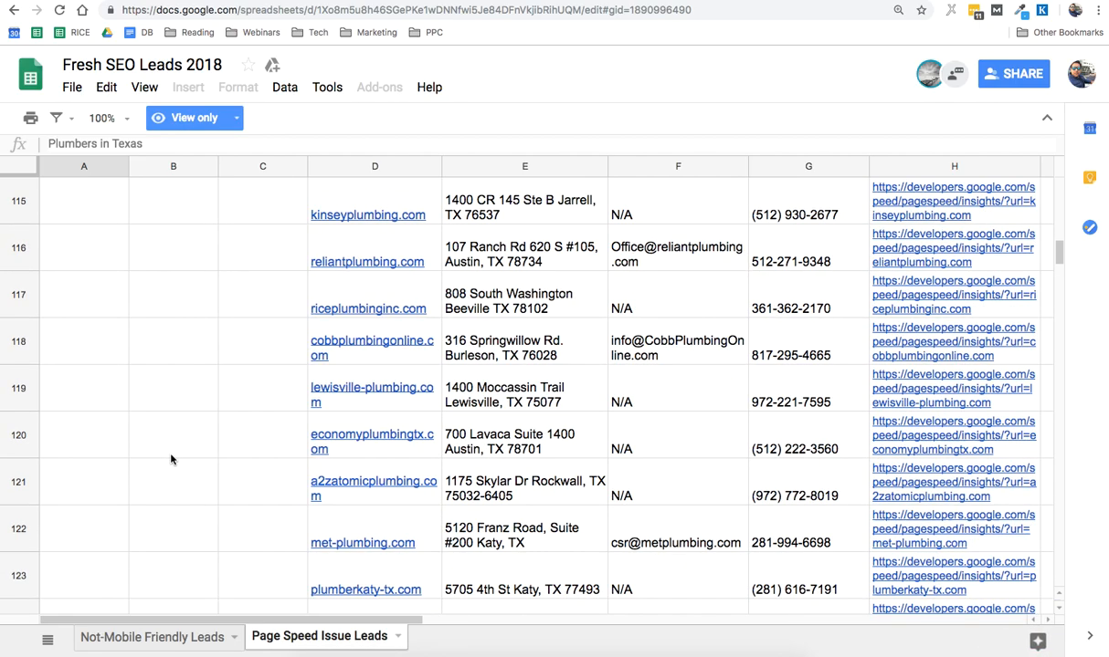
scroll(165, 456, down, 10)
click(98, 228)
scroll(182, 420, down, 2)
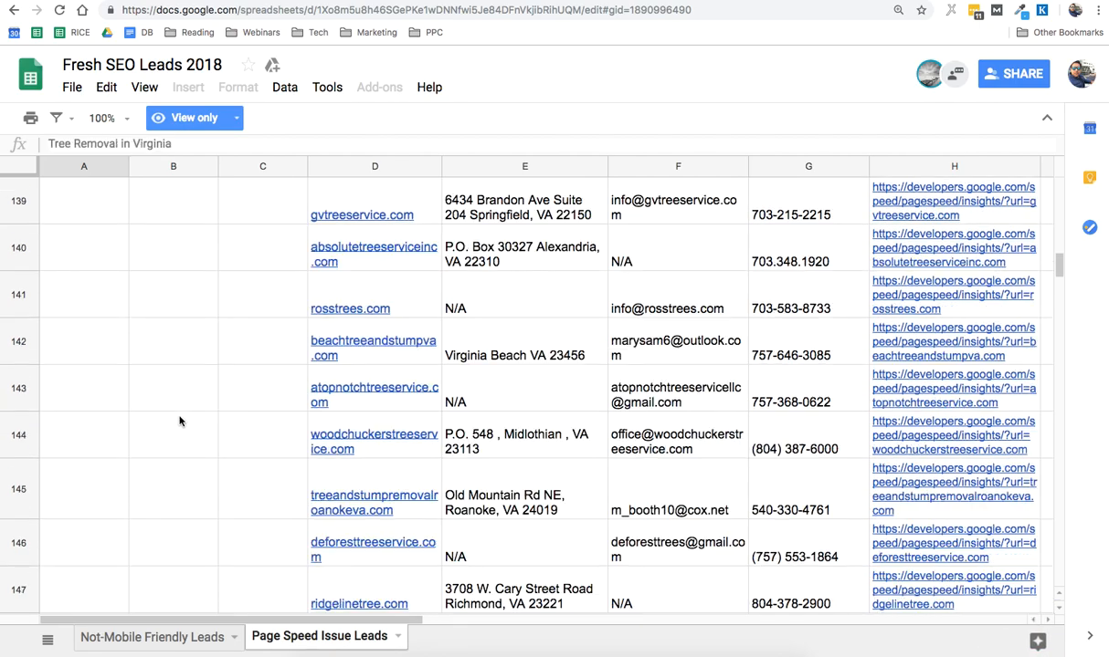
scroll(807, 295, up, 10)
scroll(685, 339, down, 4)
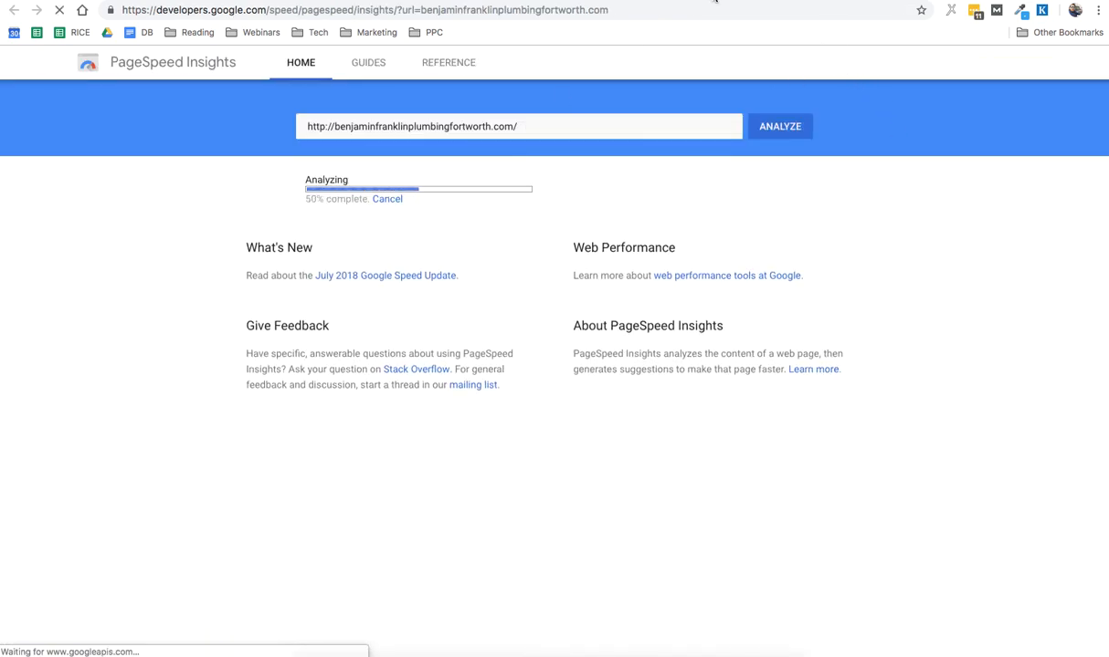
key(ctrl+w)
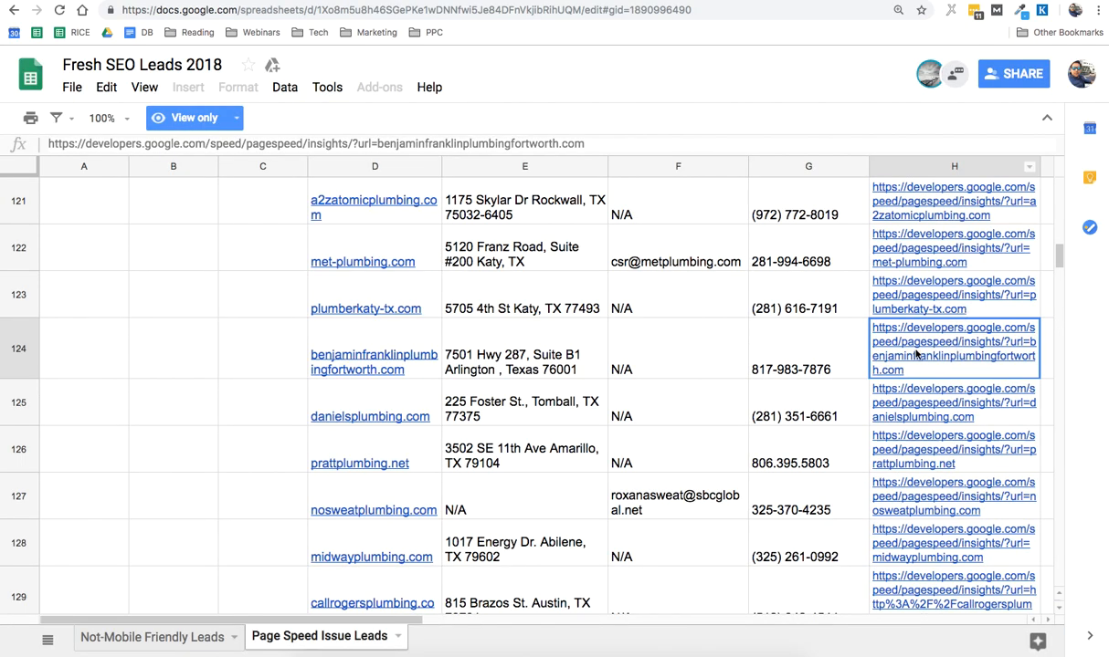
mouse_move(953, 248)
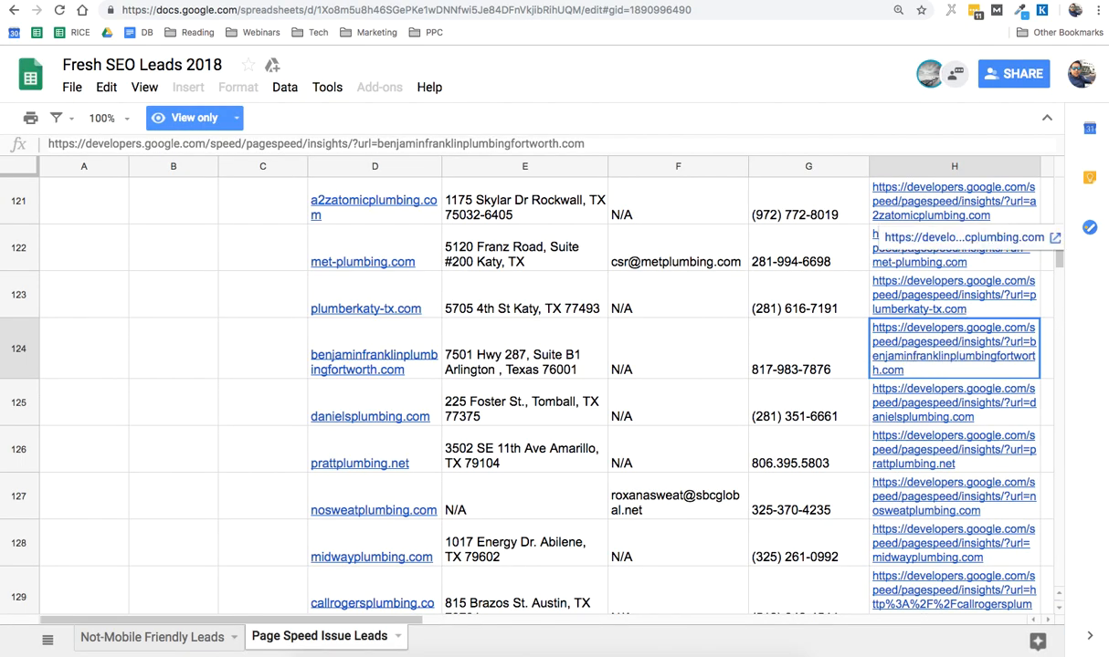
scroll(521, 402, down, 1)
scroll(525, 425, down, 2)
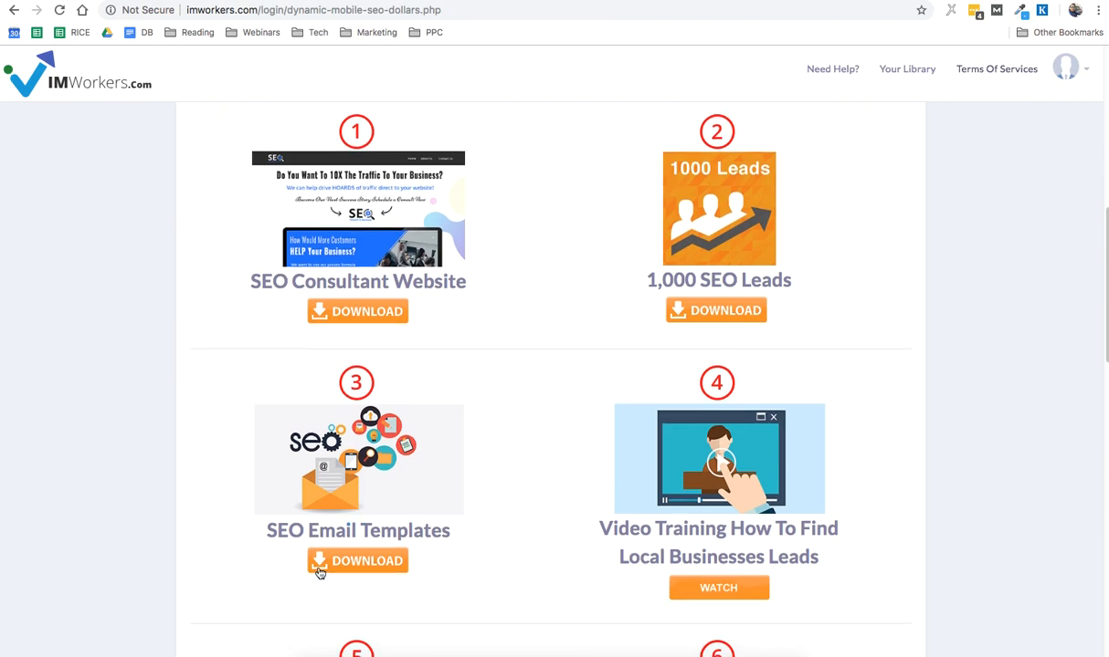
Open the SEO Email Templates PDF and highlight the first template's screenshot placeholder.
click(317, 629)
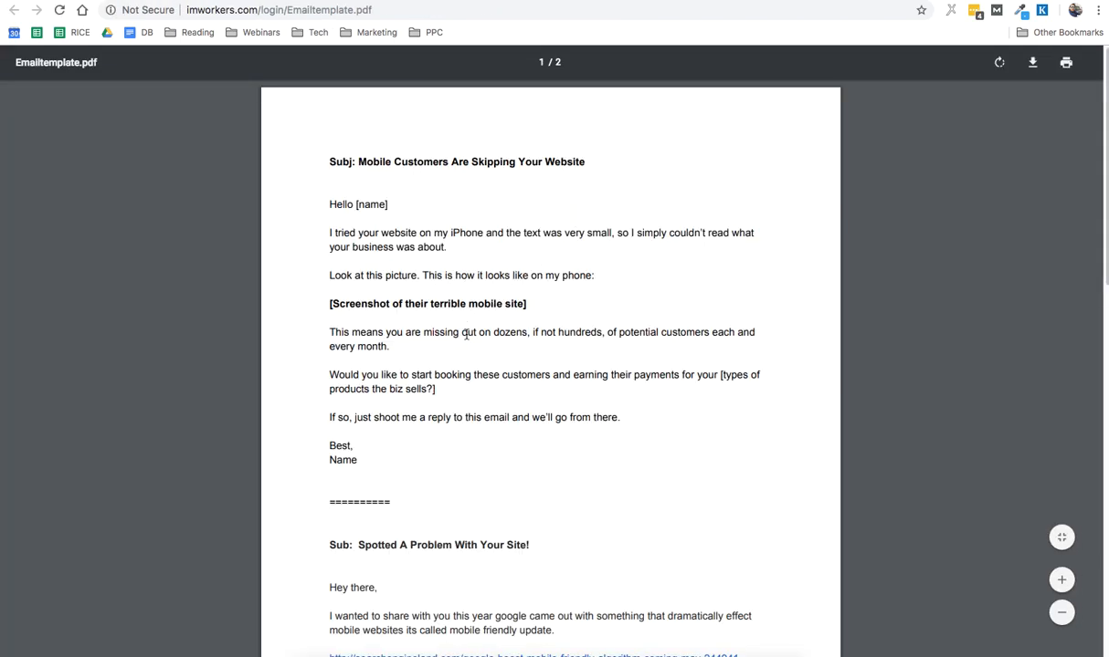
drag(347, 305, 427, 305)
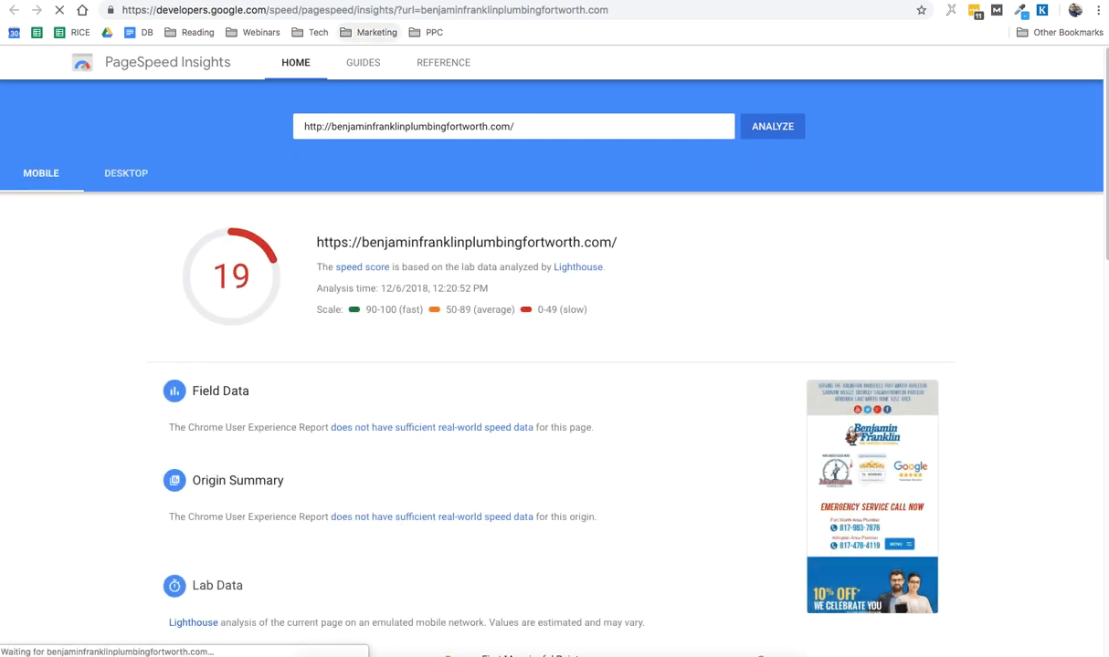
Highlight part of the PageSpeed mobile report for benjaminfranklinplumbingfortworth.com scoring 19.
drag(160, 196, 747, 371)
click(721, 340)
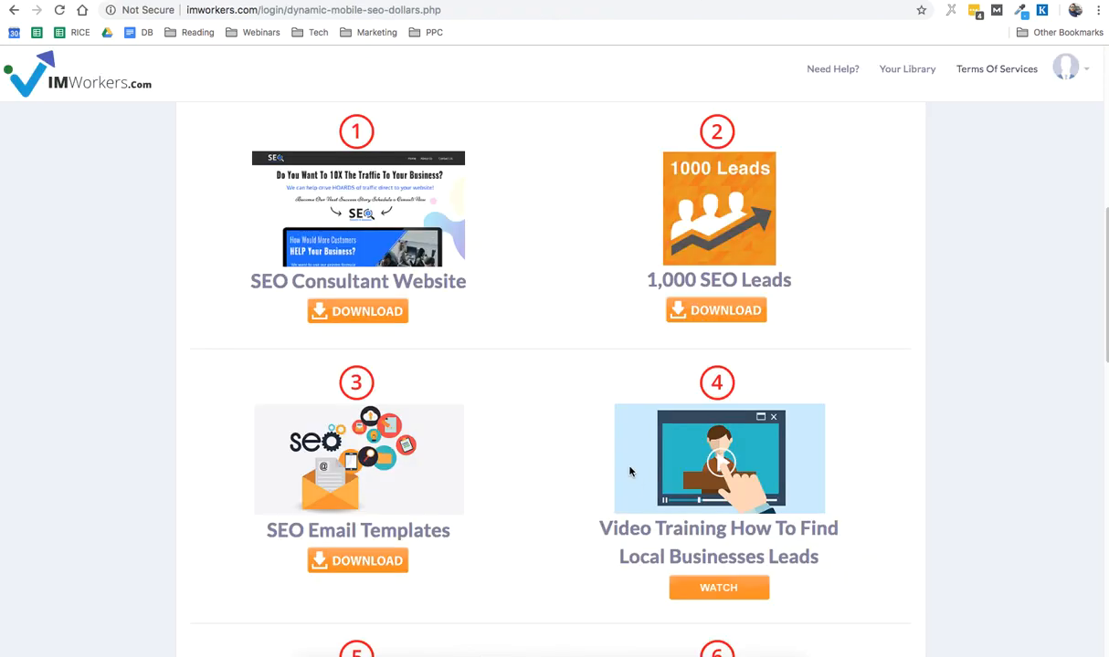
scroll(596, 441, down, 3)
scroll(592, 411, down, 1)
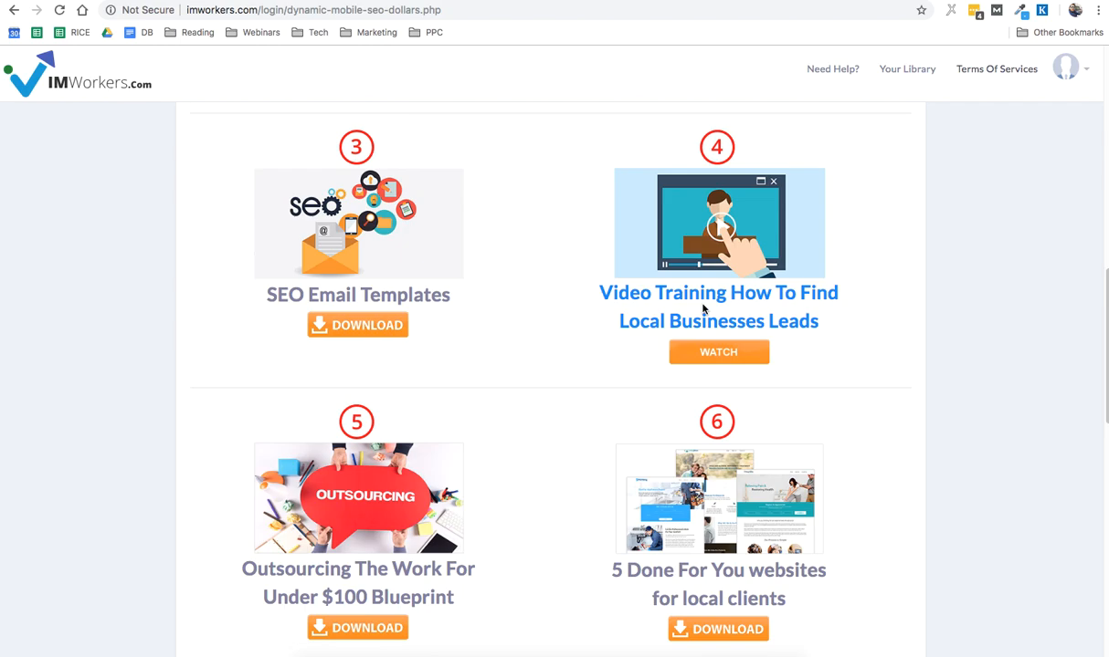
scroll(530, 447, down, 1)
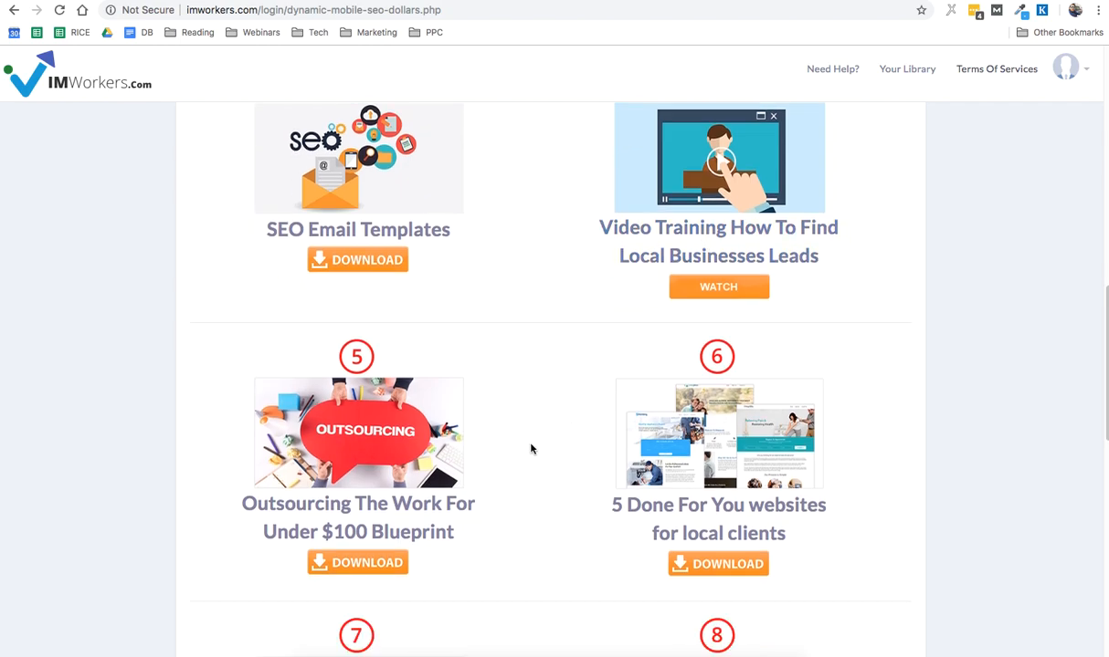
scroll(416, 340, down, 2)
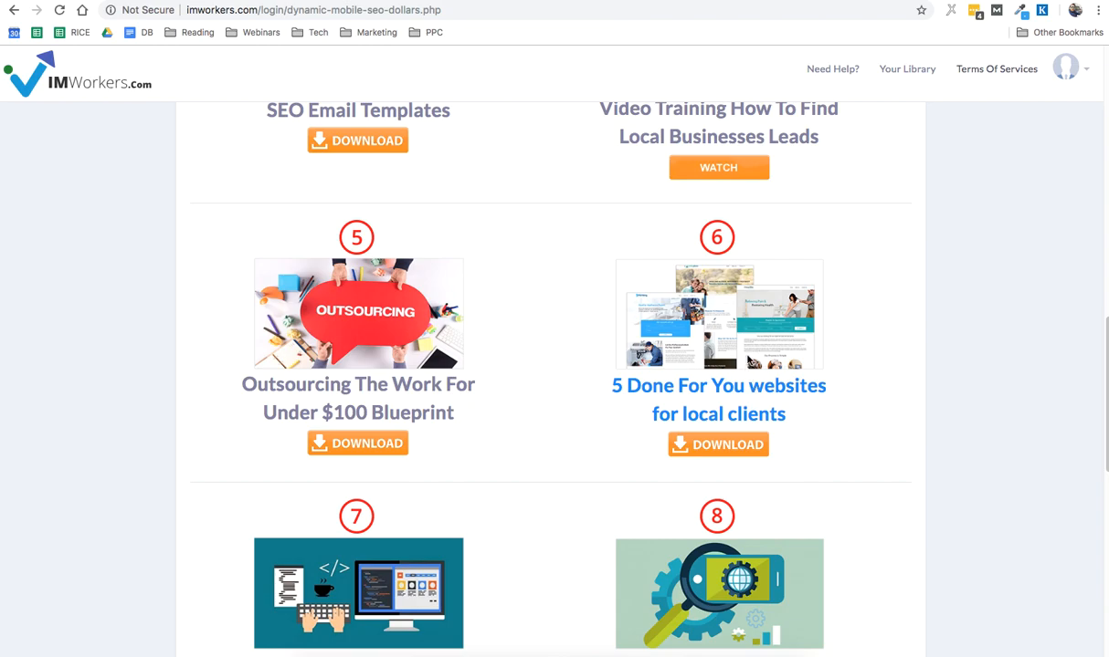
scroll(735, 358, down, 3)
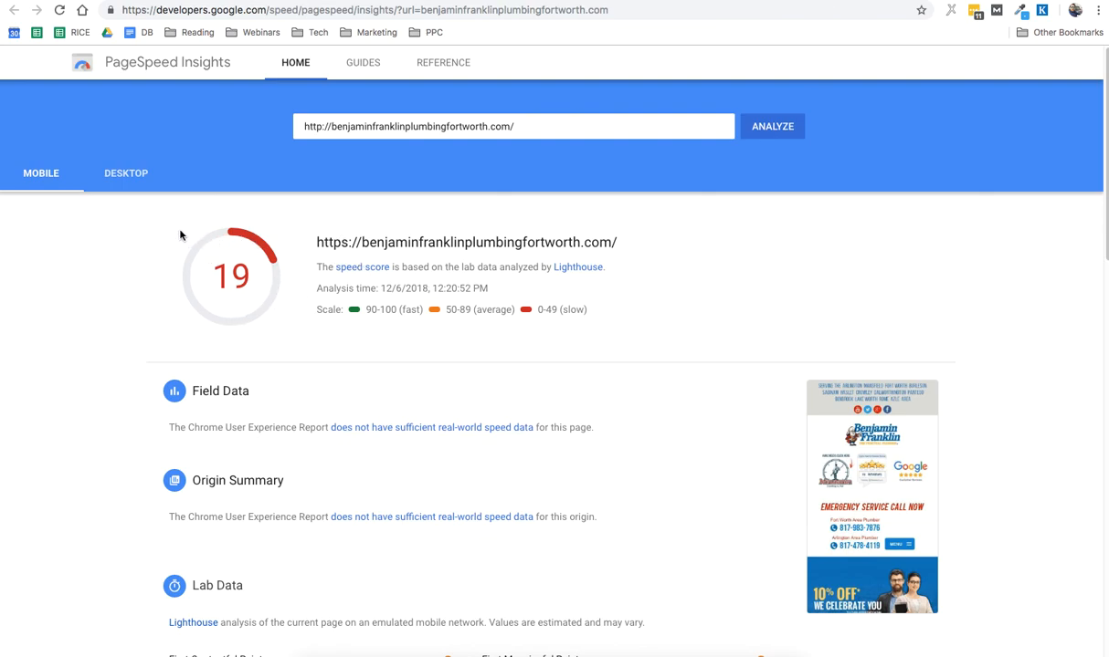
drag(179, 235, 365, 269)
click(280, 276)
drag(231, 265, 271, 299)
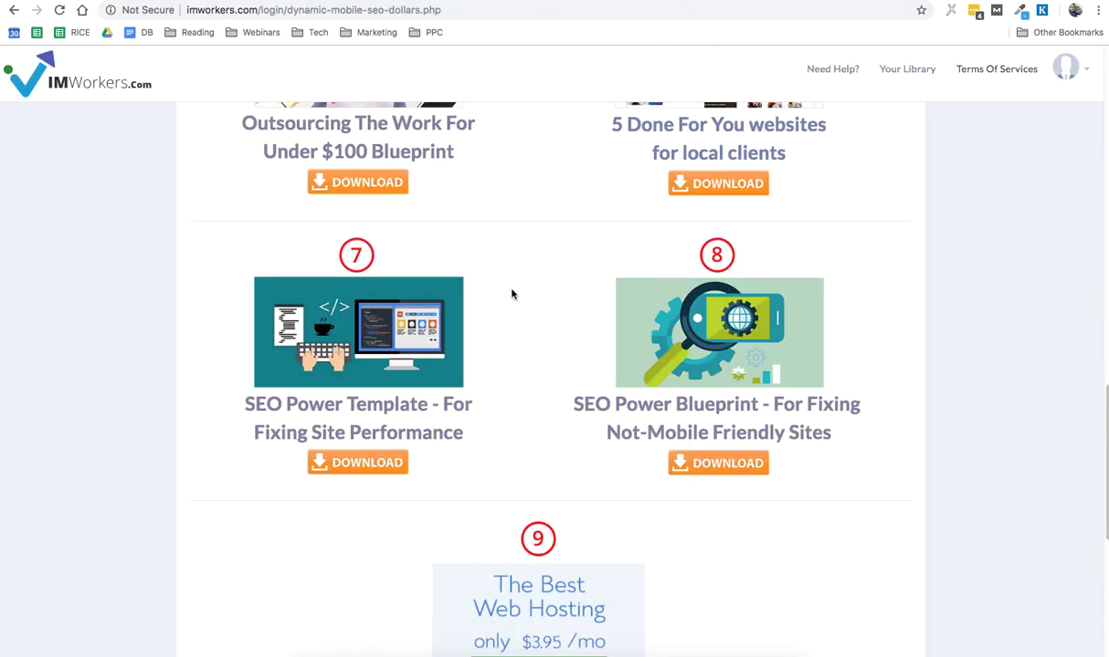
scroll(513, 291, down, 5)
scroll(501, 395, down, 1)
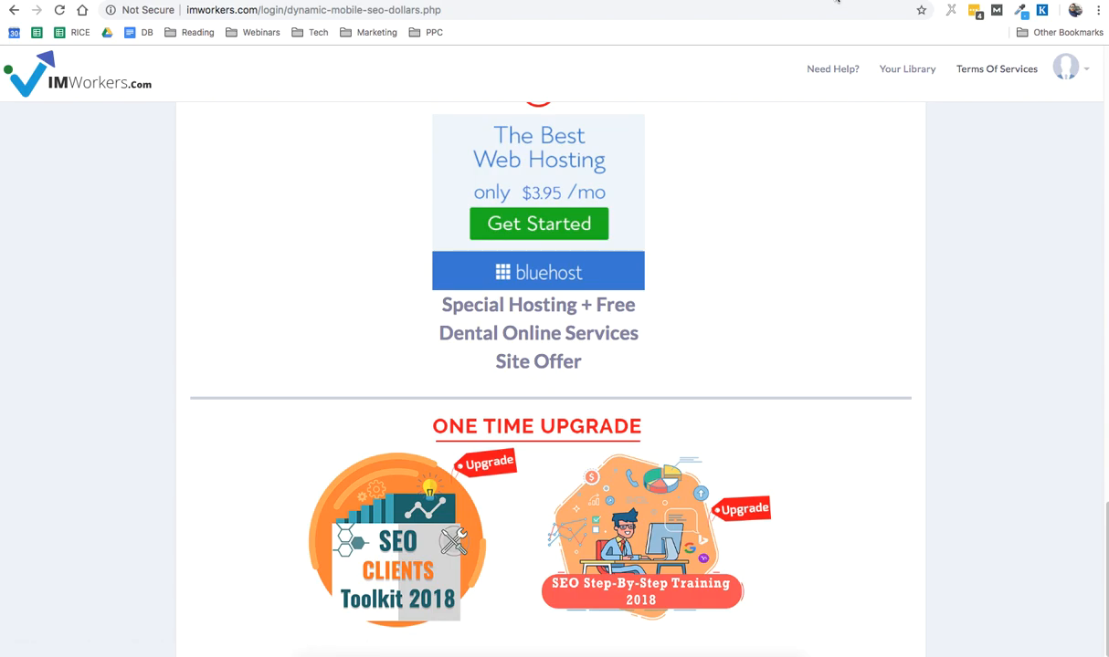
mouse_move(532, 650)
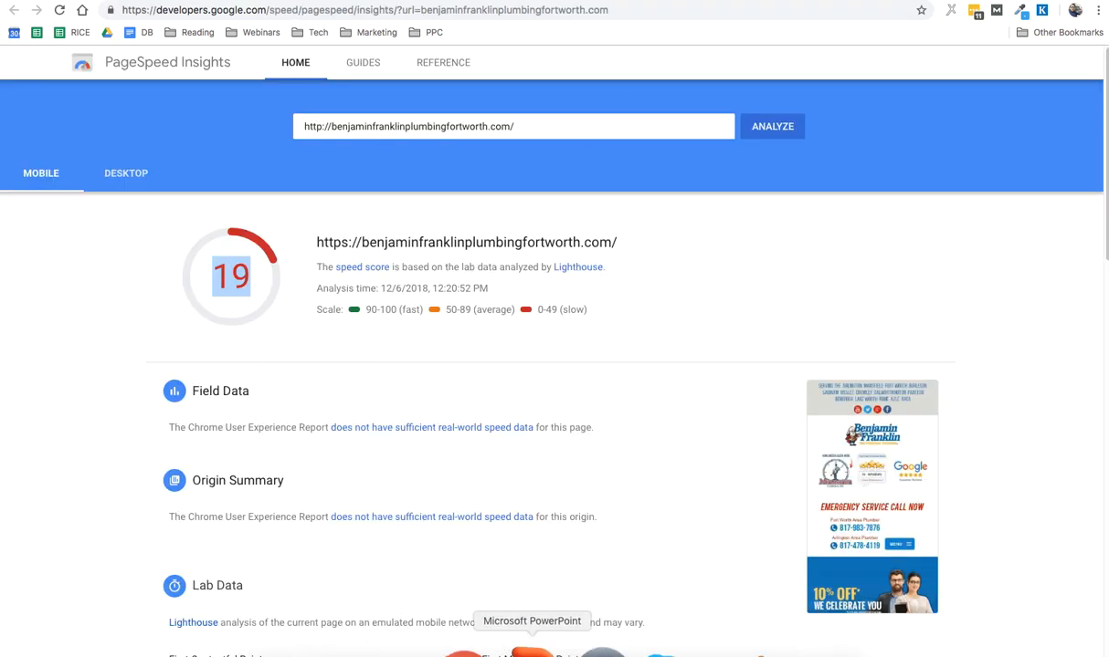
Step through slides 22–25 showing sparksfriscolife.com's Google score rising from 15 to 84.
click(548, 651)
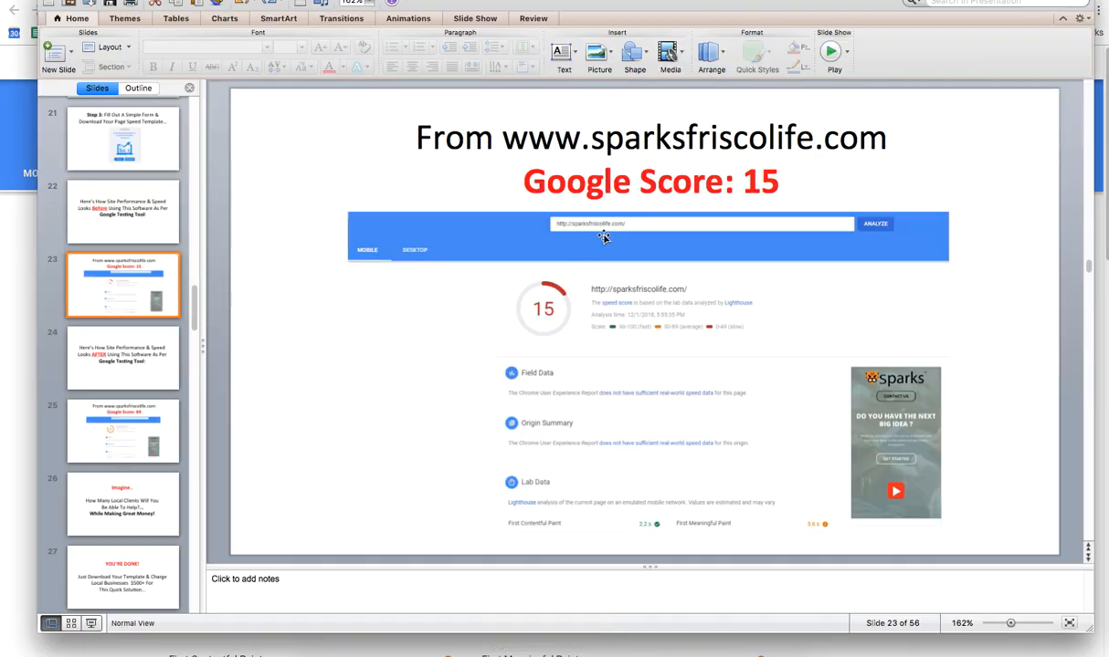
click(143, 205)
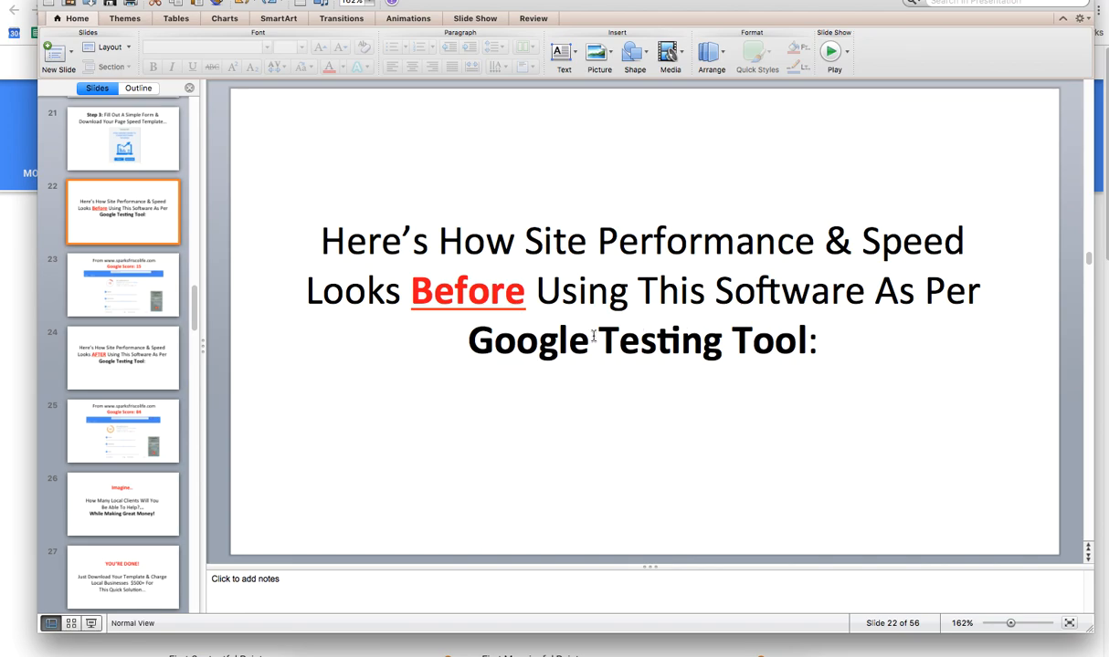
click(128, 258)
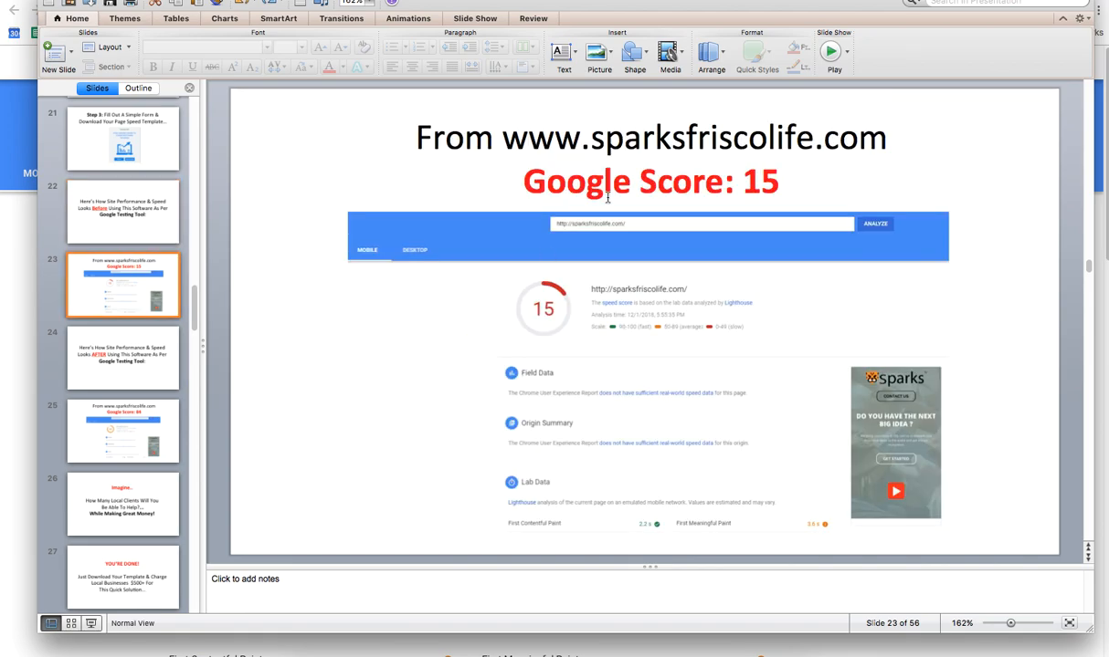
click(126, 354)
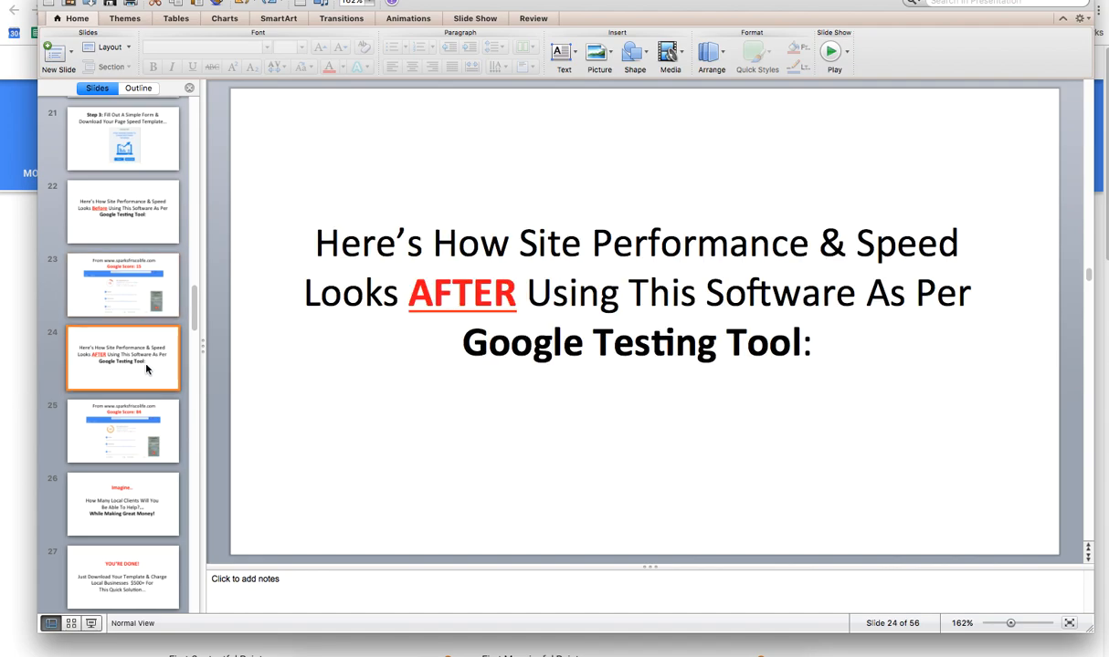
click(133, 427)
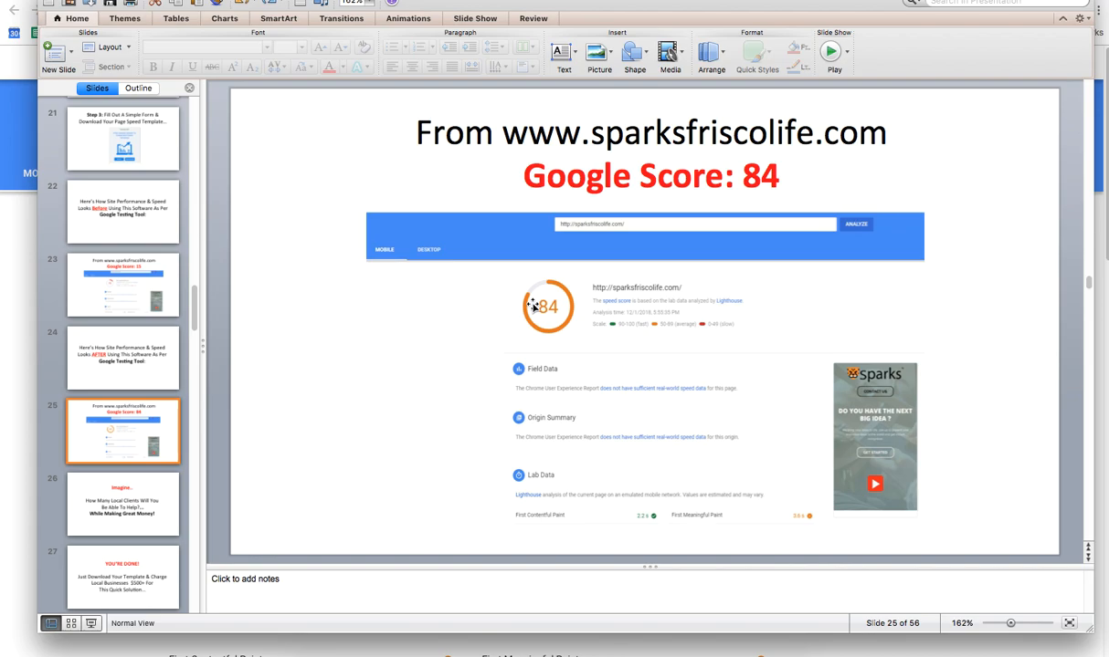
click(475, 646)
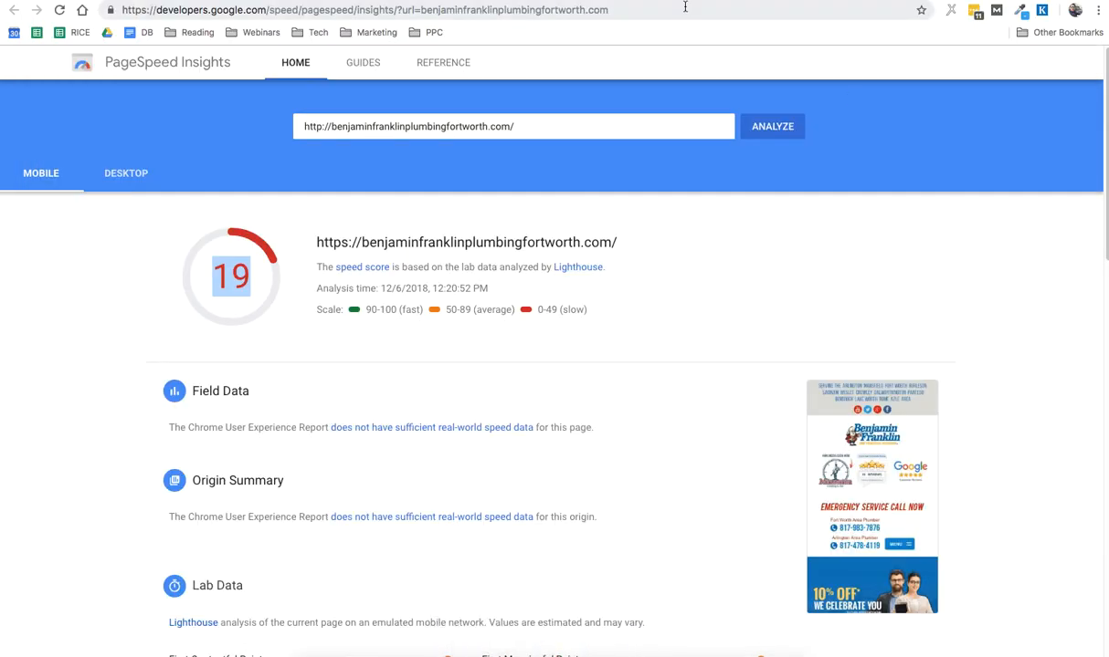
key(ctrl+Tab)
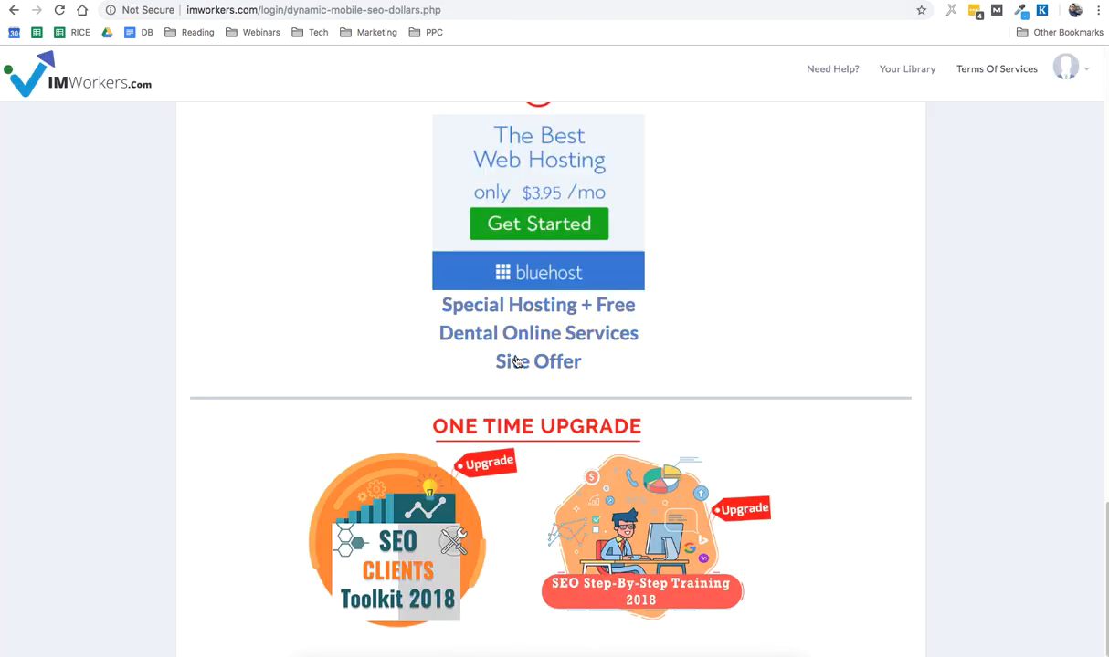
scroll(518, 363, up, 3)
scroll(514, 320, up, 1)
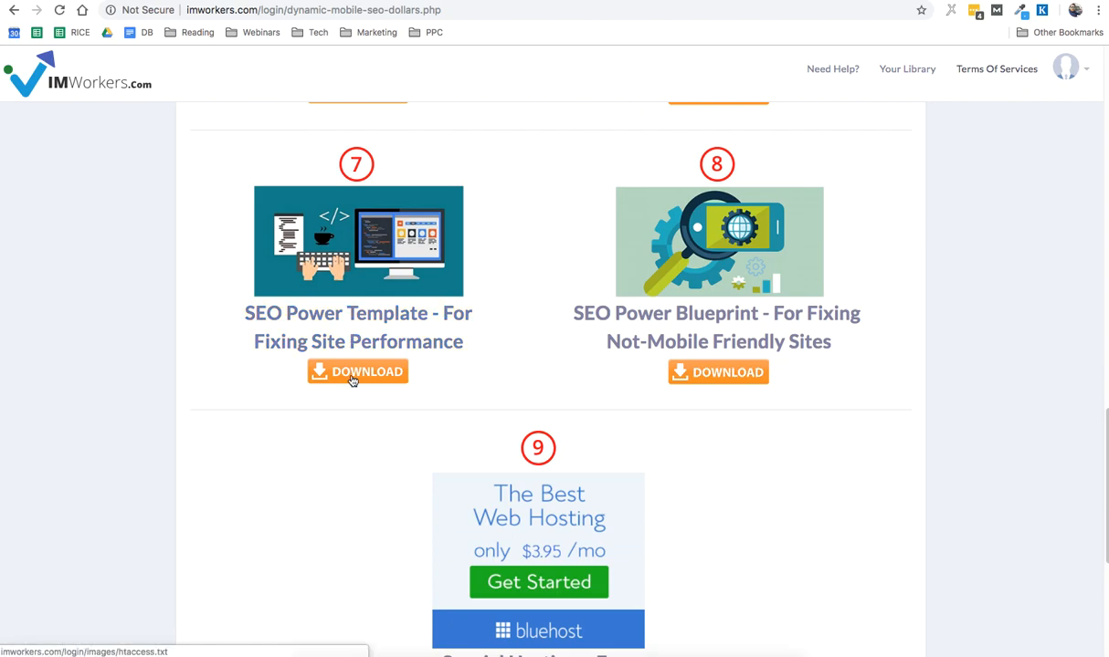
key(ctrl+shift+Tab)
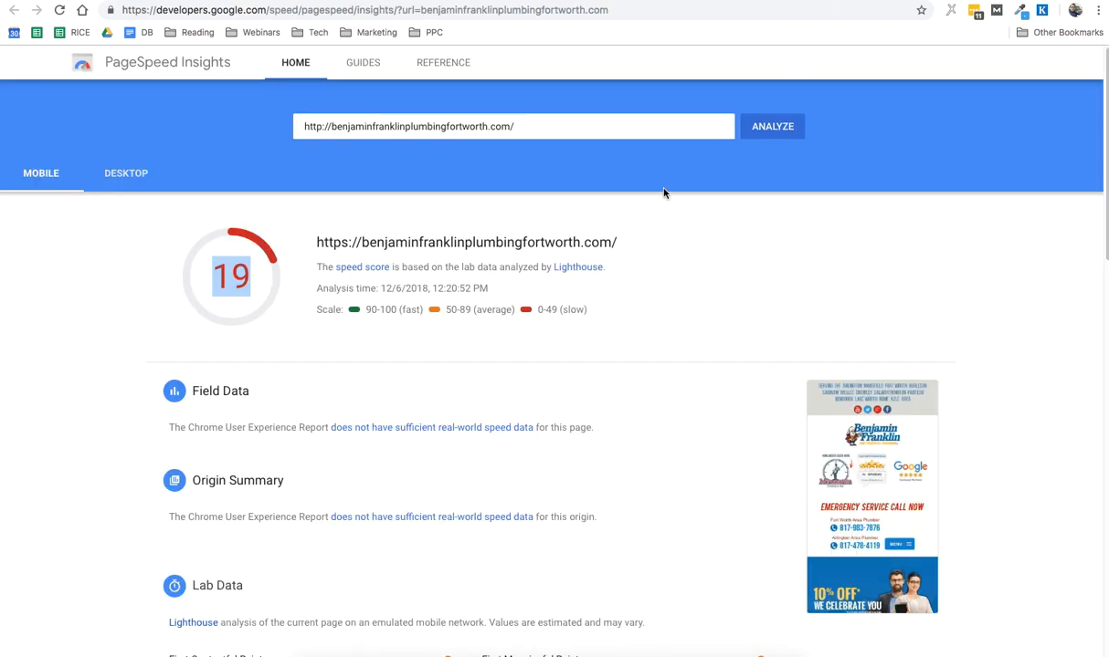
click(154, 267)
mouse_move(548, 647)
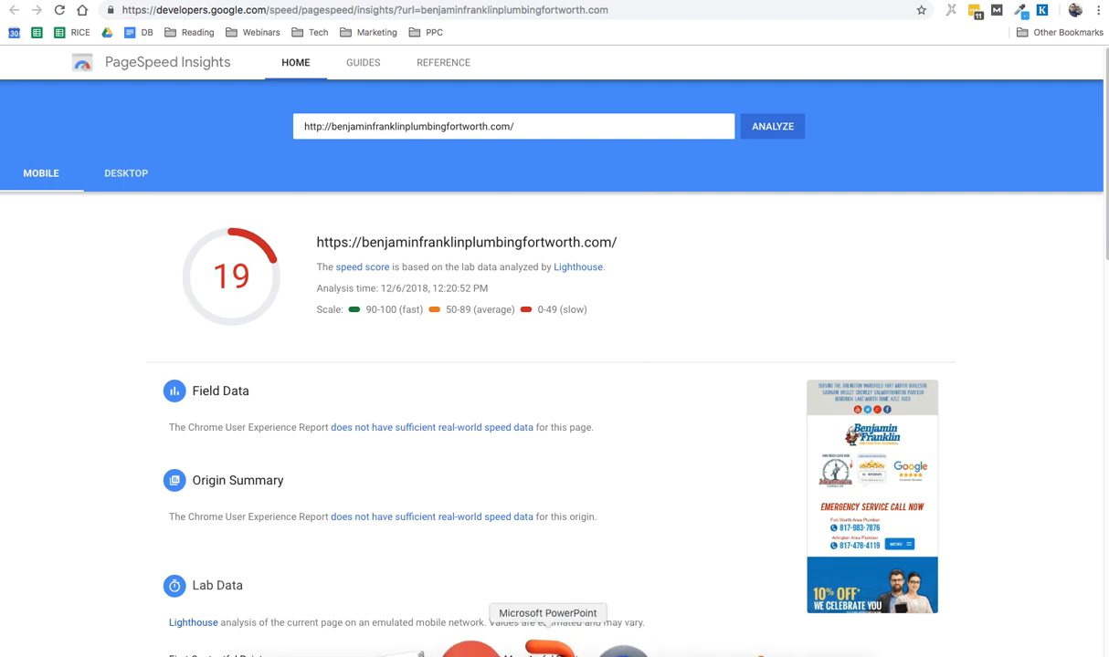
click(548, 650)
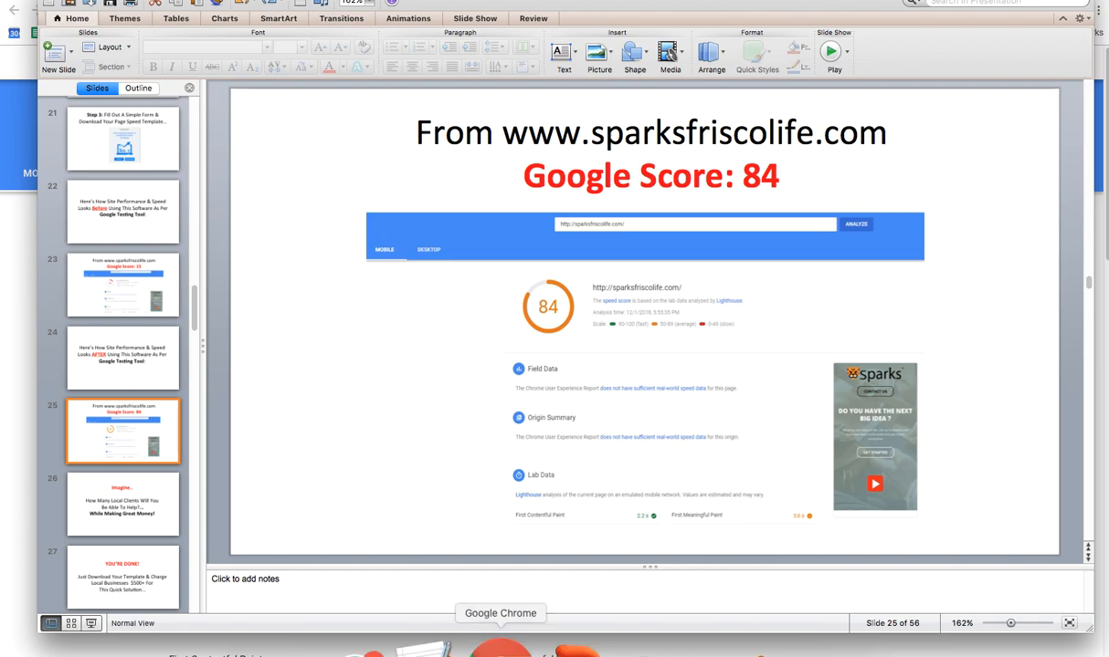
click(499, 654)
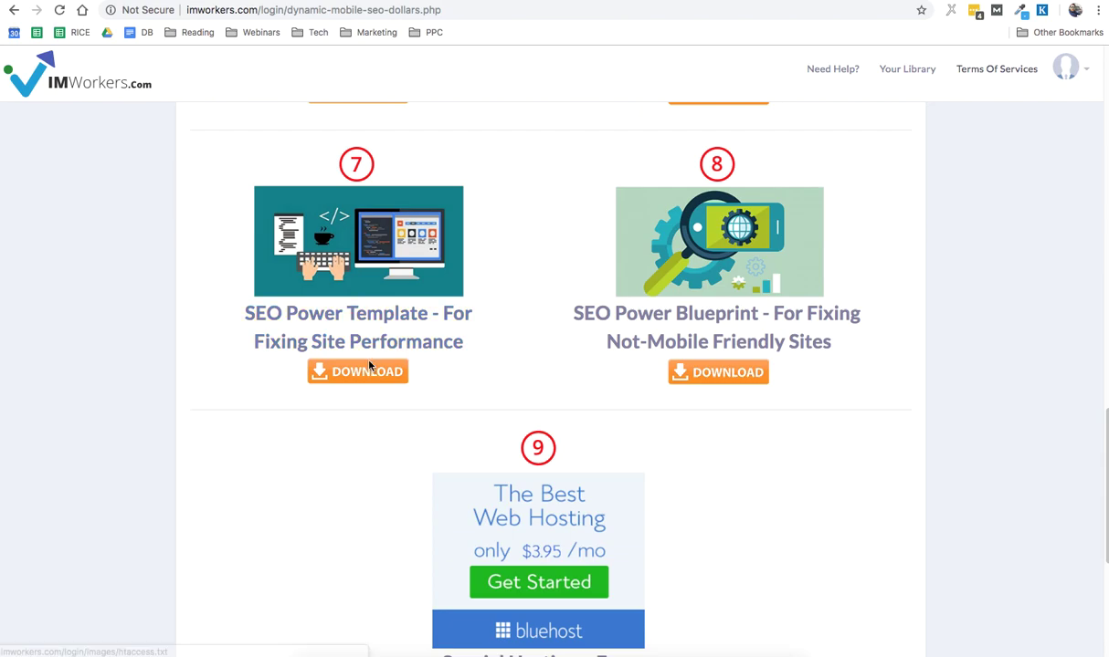
Select all of the SEO Power Template htaccess.txt caching rules and return to the File Manager.
click(334, 374)
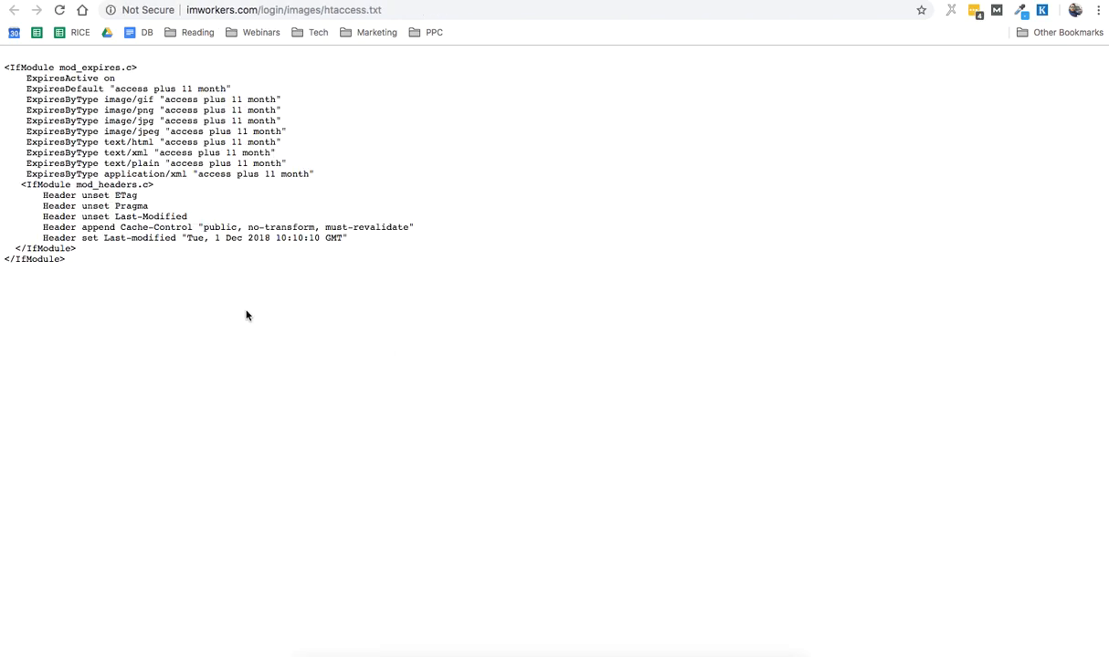
key(super+a)
key(ctrl+c)
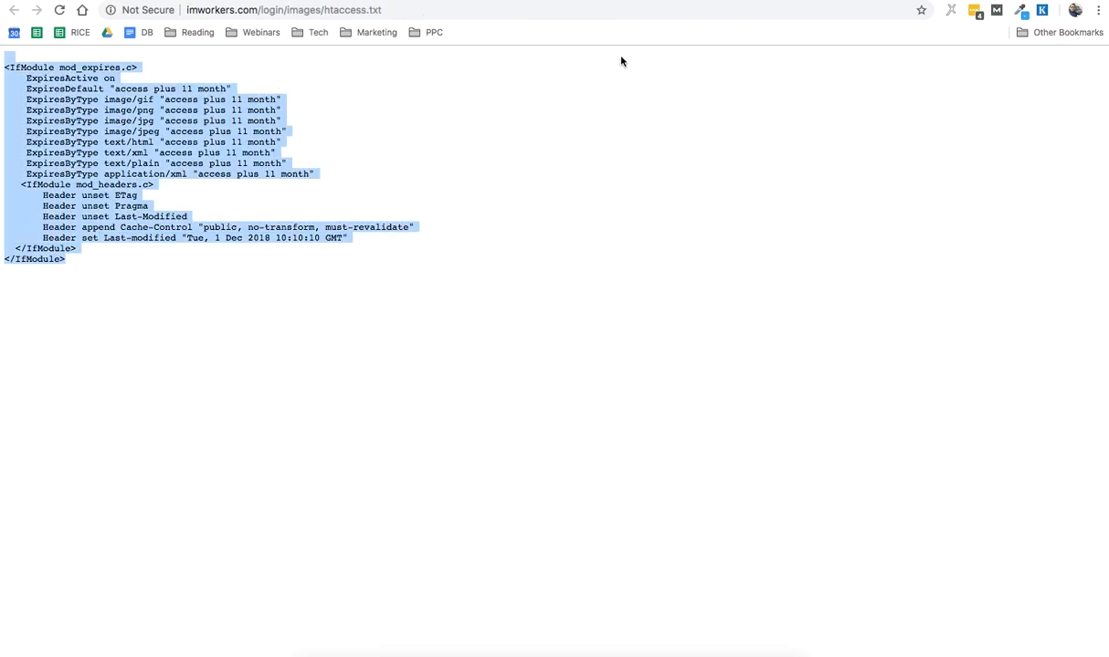
key(ctrl+Tab)
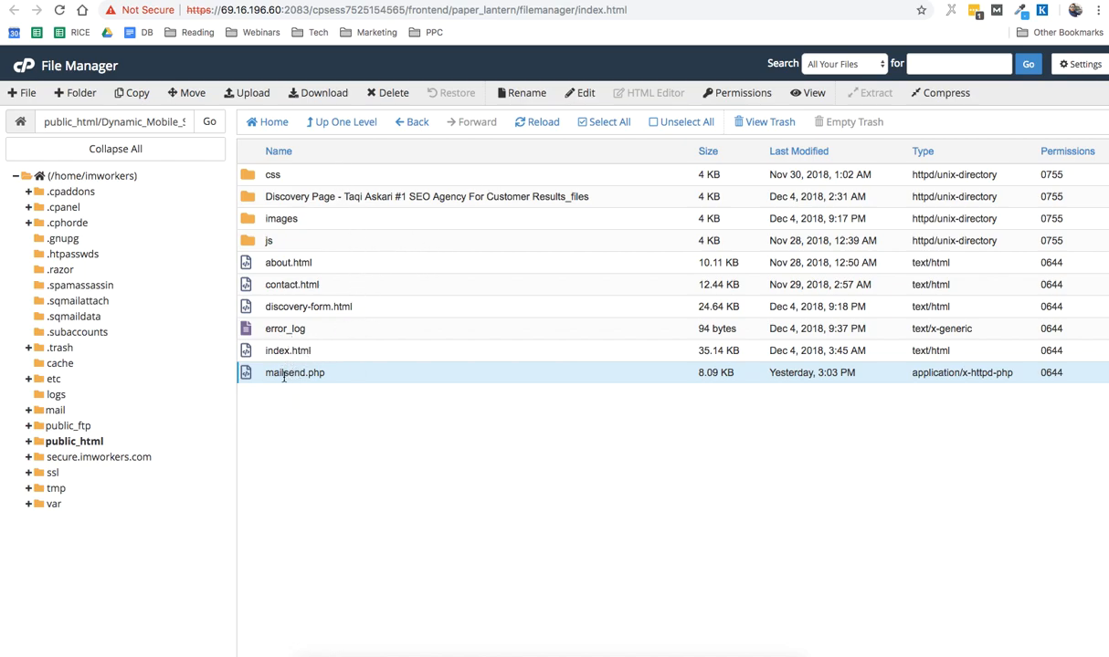
Create .htaccess in the folder, paste the mod_expires and mod_headers rules and close the editor.
click(20, 93)
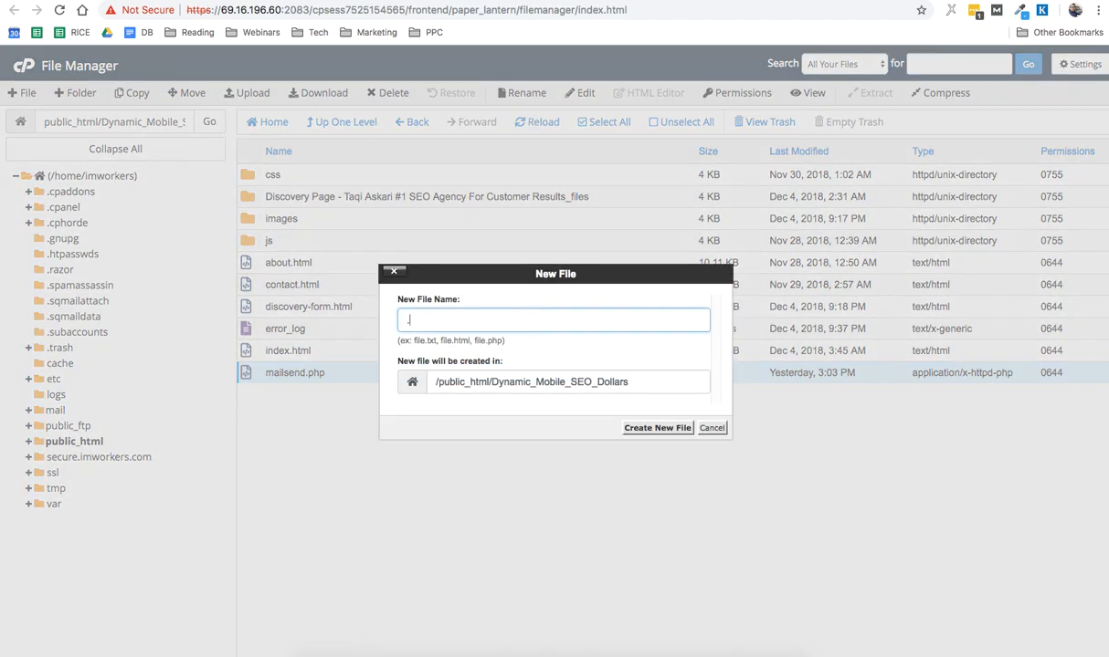
text(.hta)
text(ccess)
click(647, 427)
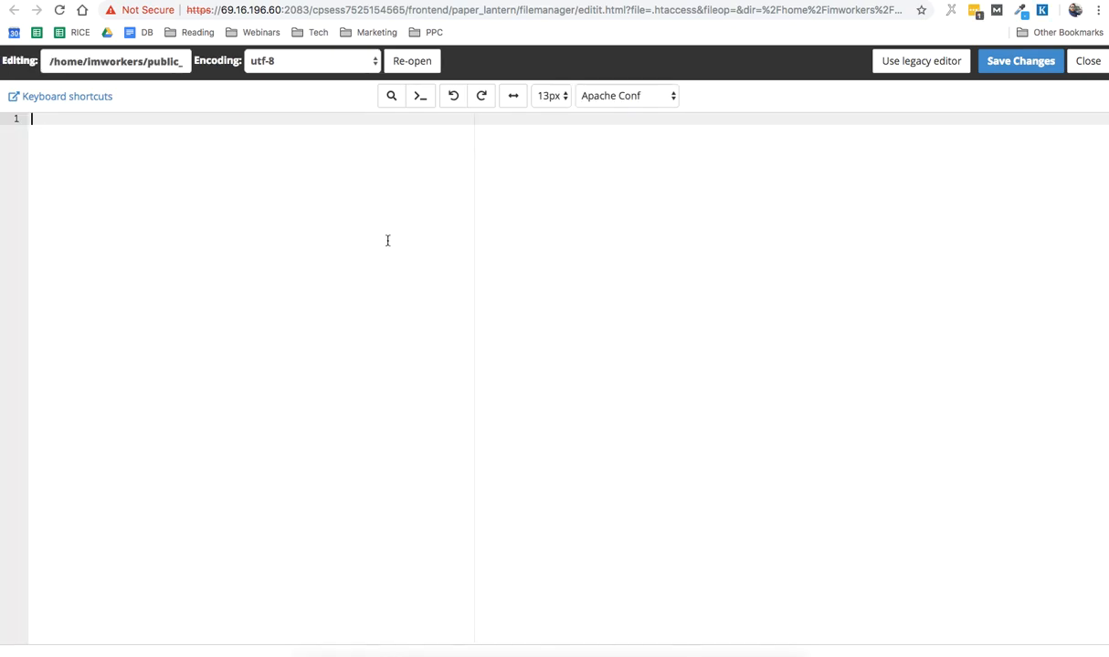
key(ctrl+v)
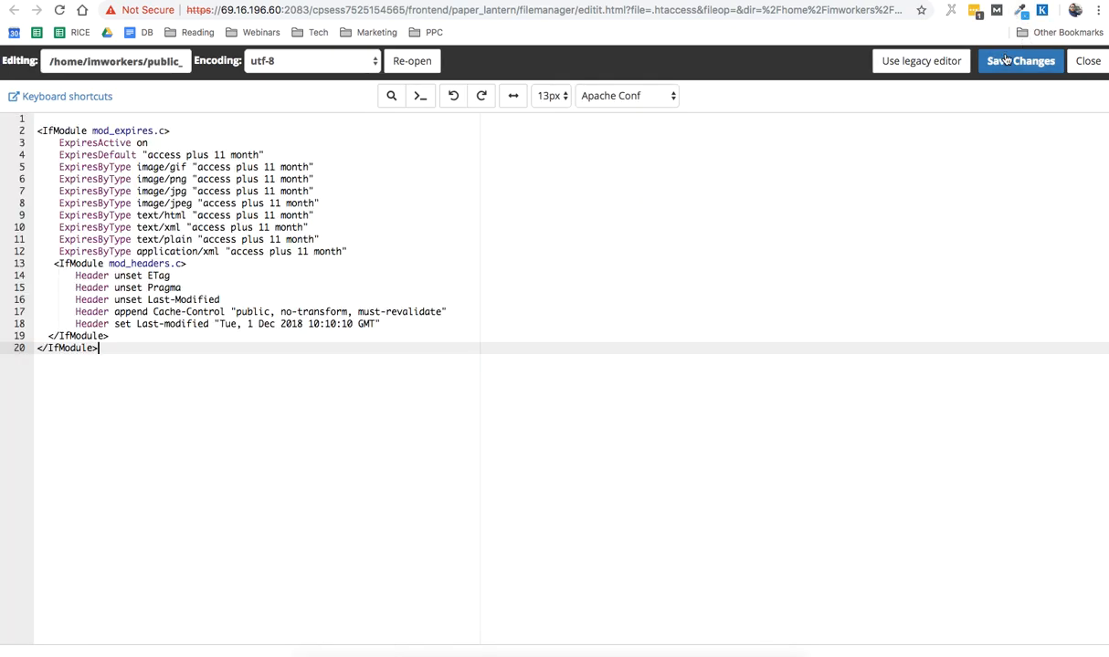
click(857, 3)
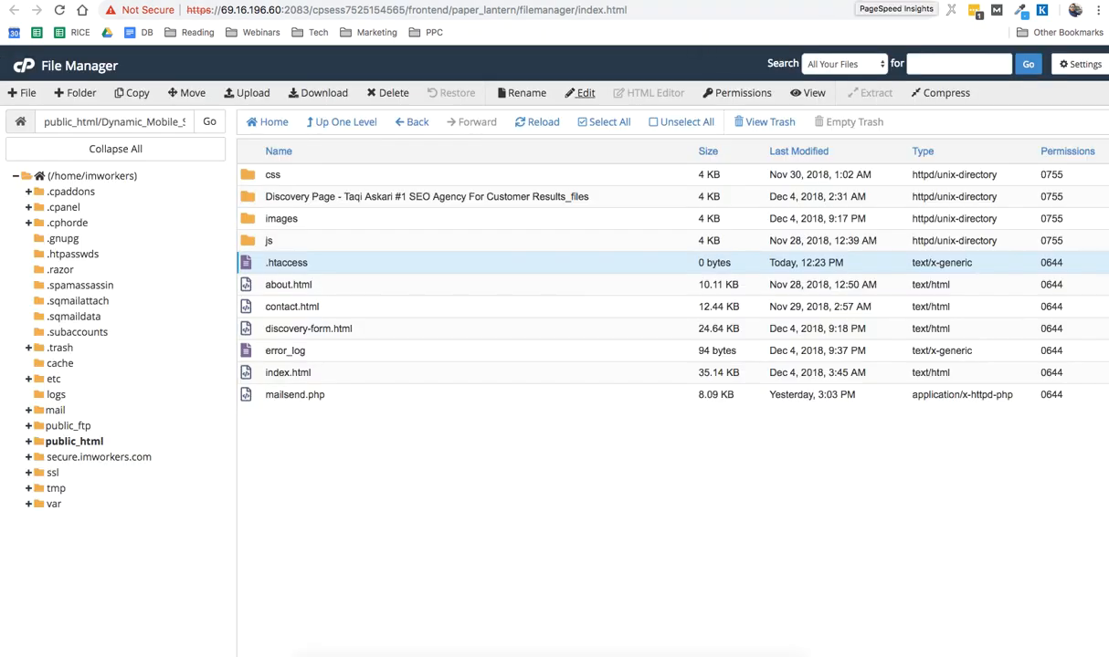
Highlight the site URL and score 19 on the PageSpeed report, then return to the IMWorkers downloads page.
click(854, 4)
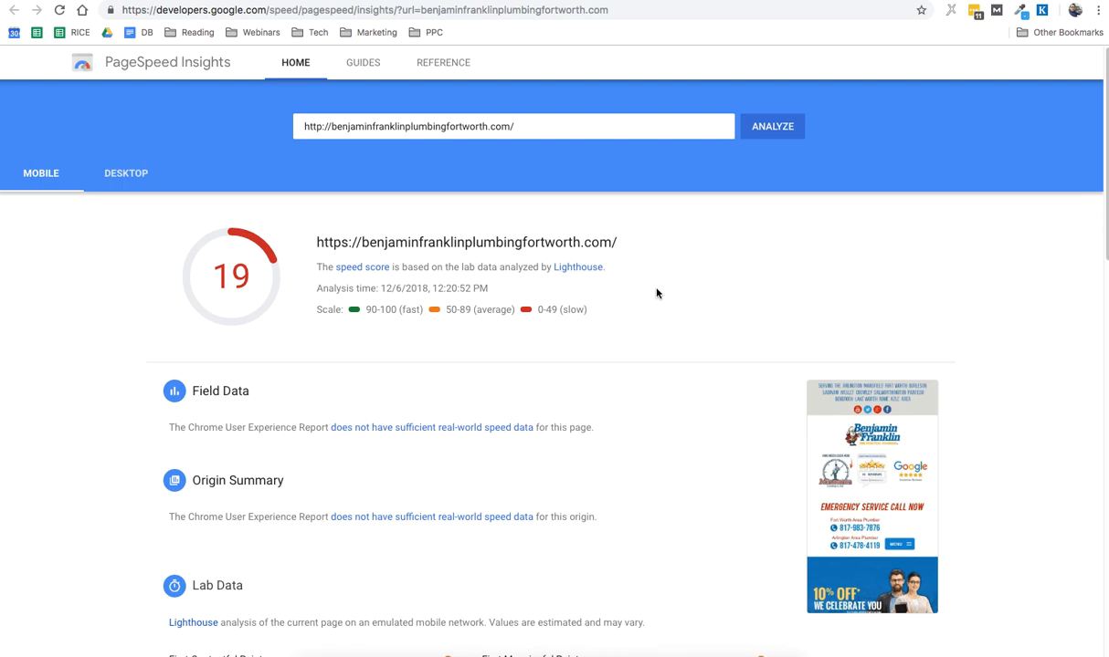
mouse_move(644, 289)
mouse_down()
mouse_move(120, 235)
mouse_move(264, 300)
mouse_up()
mouse_move(193, 252)
mouse_down()
mouse_move(300, 322)
mouse_move(676, 332)
mouse_up()
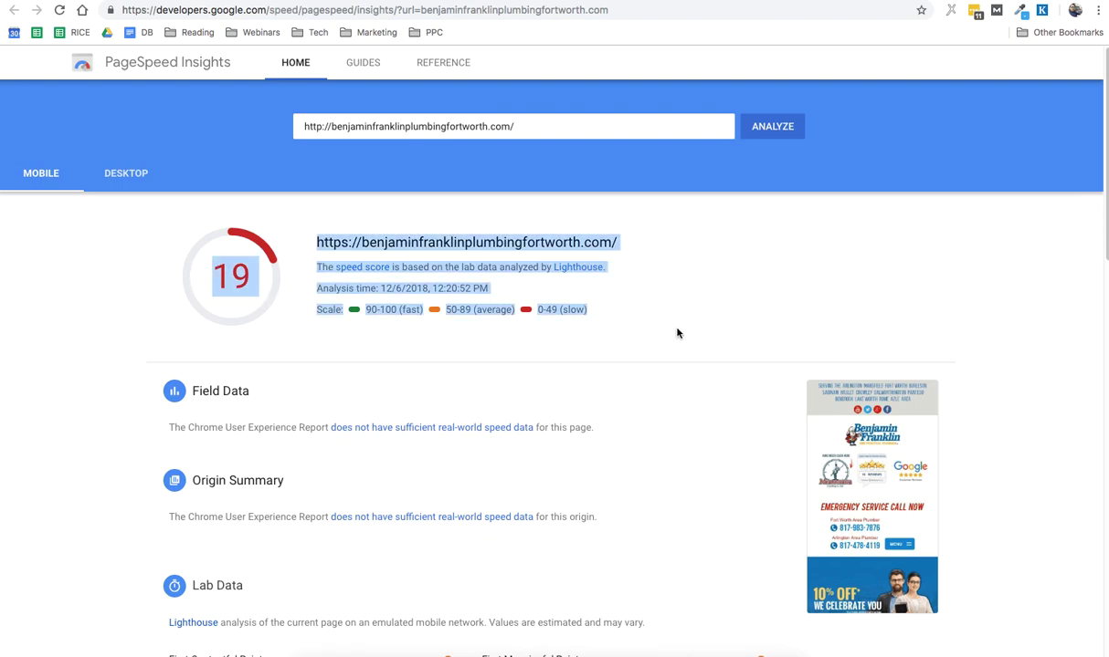
click(253, 284)
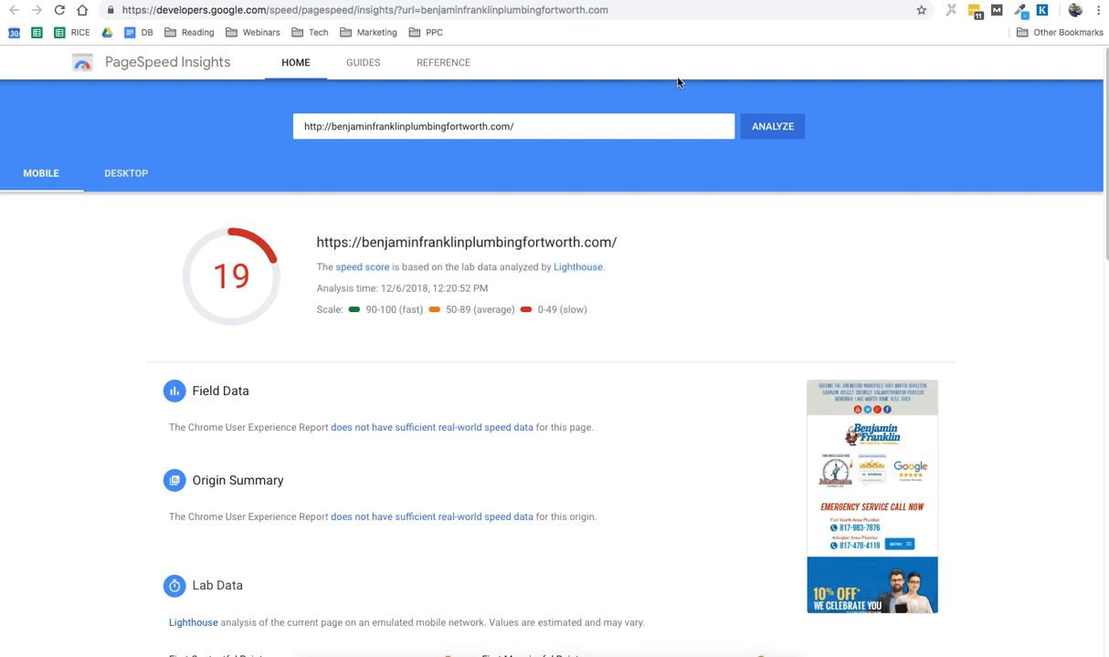
click(673, 3)
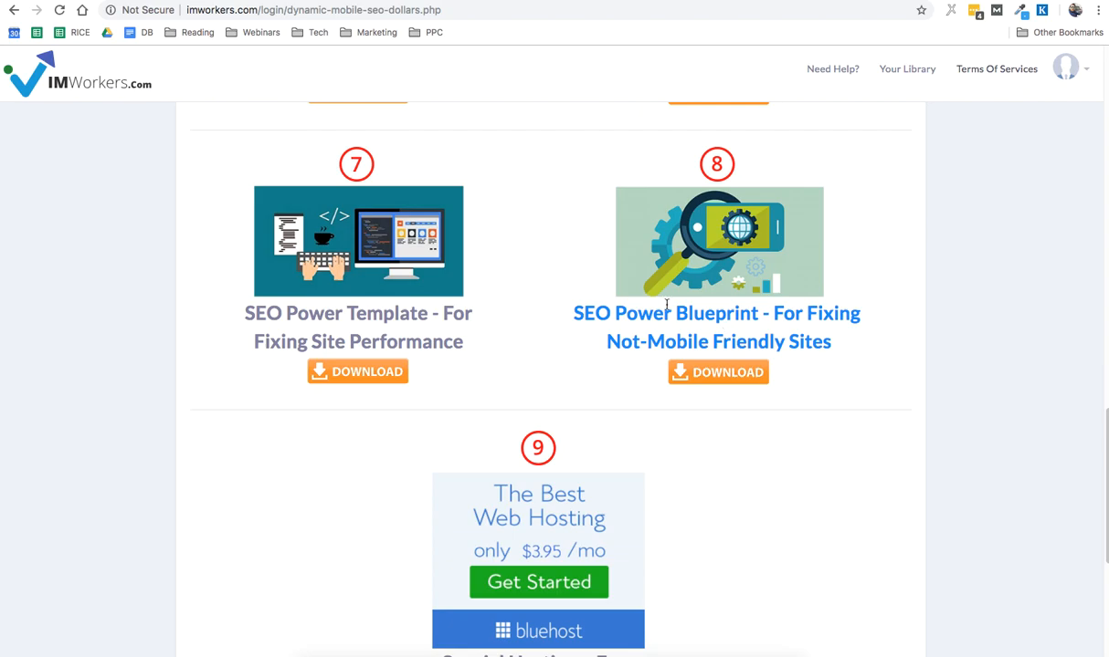
scroll(584, 520, down, 2)
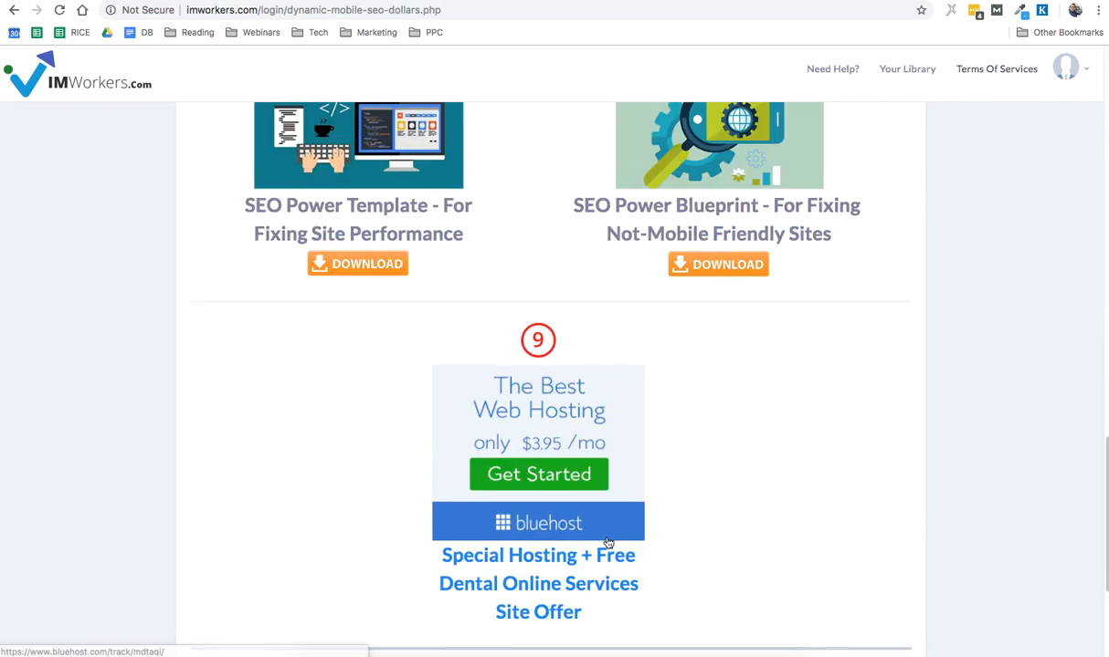
scroll(609, 467, up, 2)
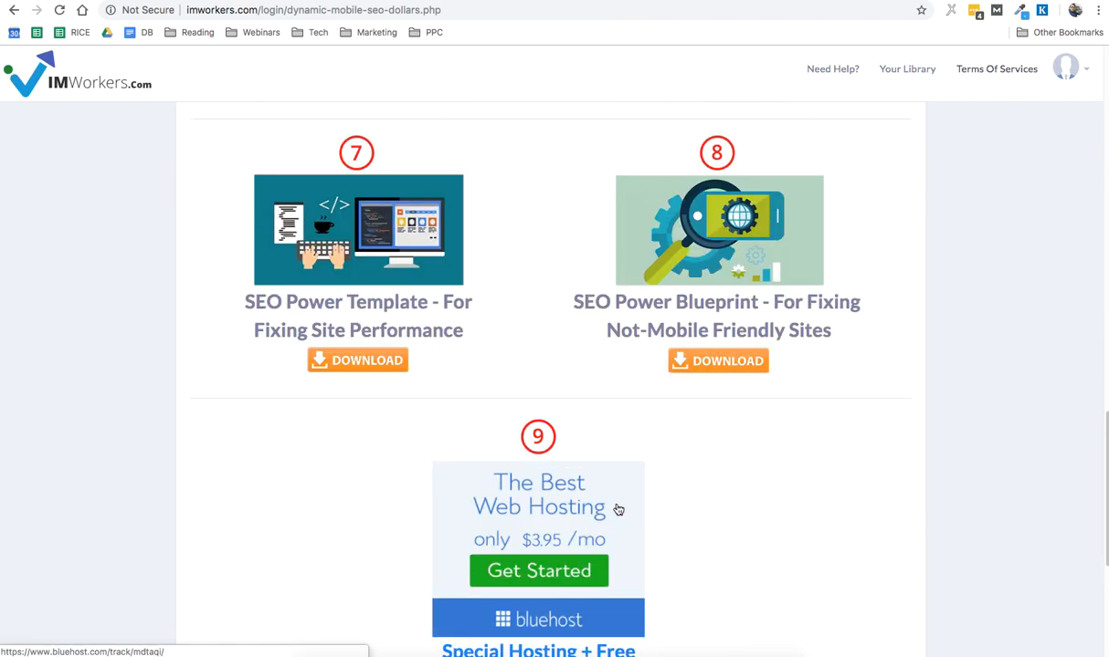
scroll(620, 505, up, 1)
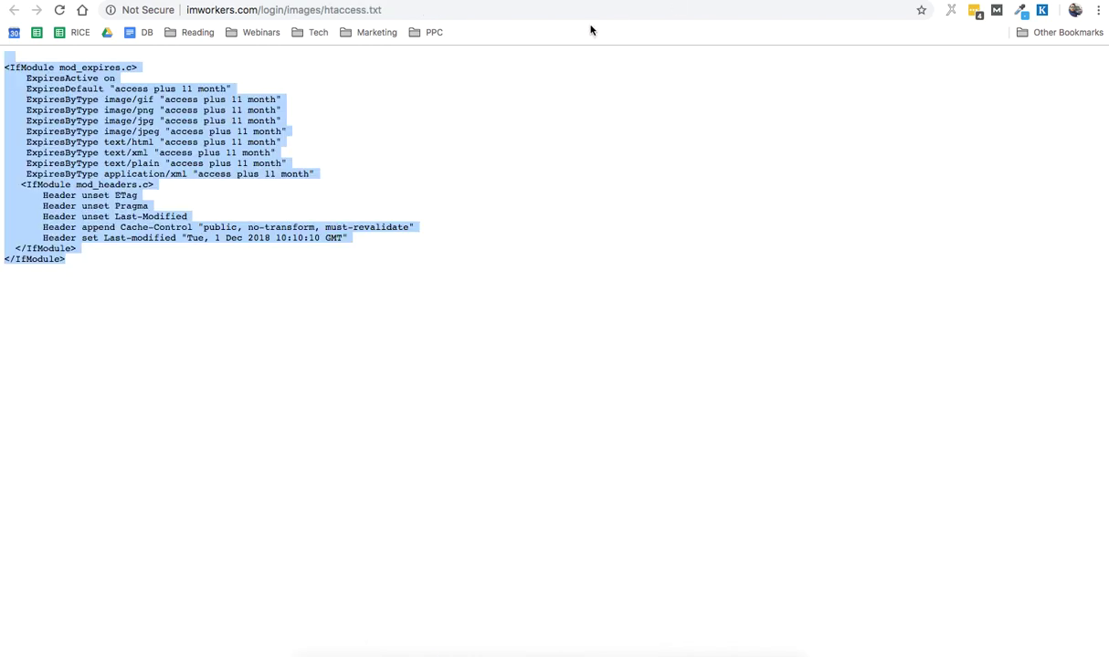
Load the imworkers.com public homepage from the address bar.
click(591, 10)
text(im)
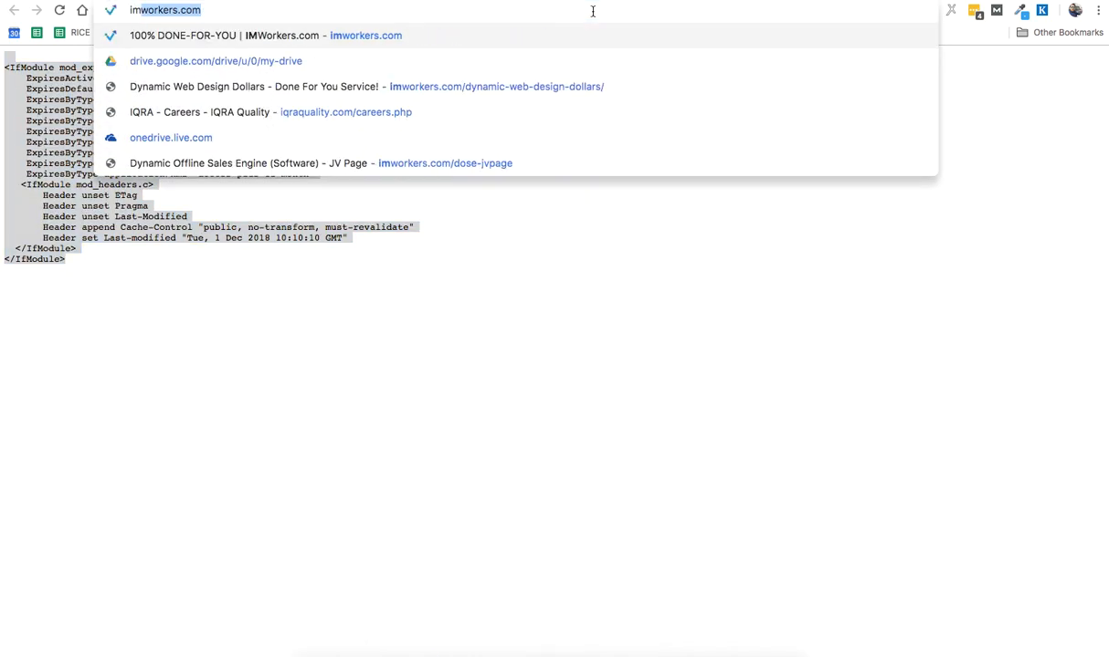
text(wor)
key(Return)
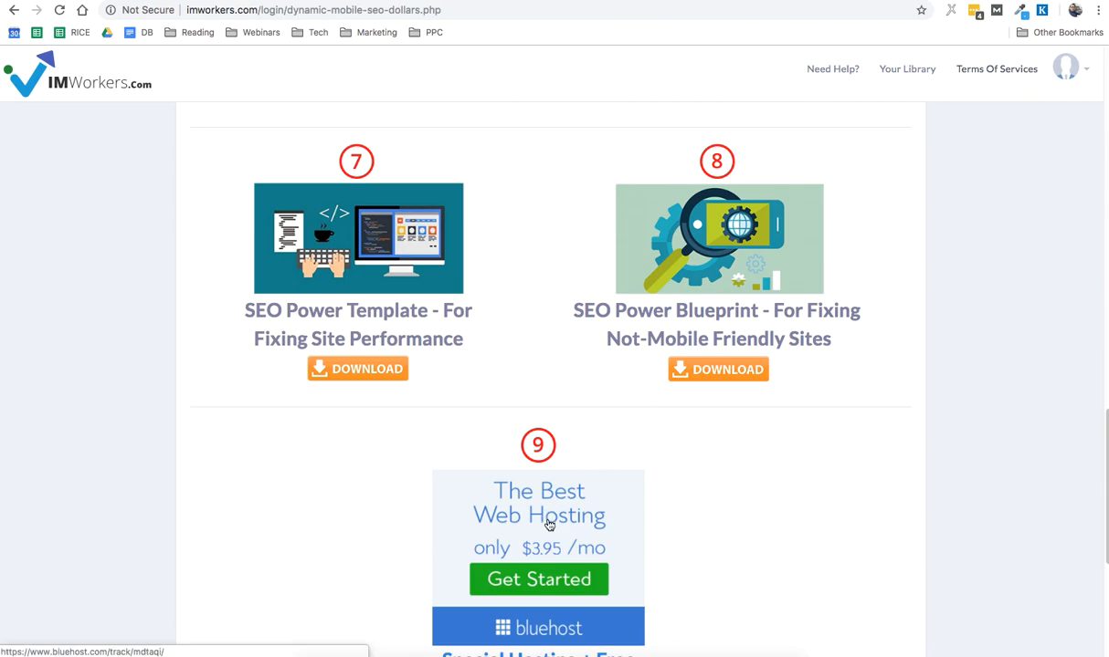
scroll(381, 384, down, 1)
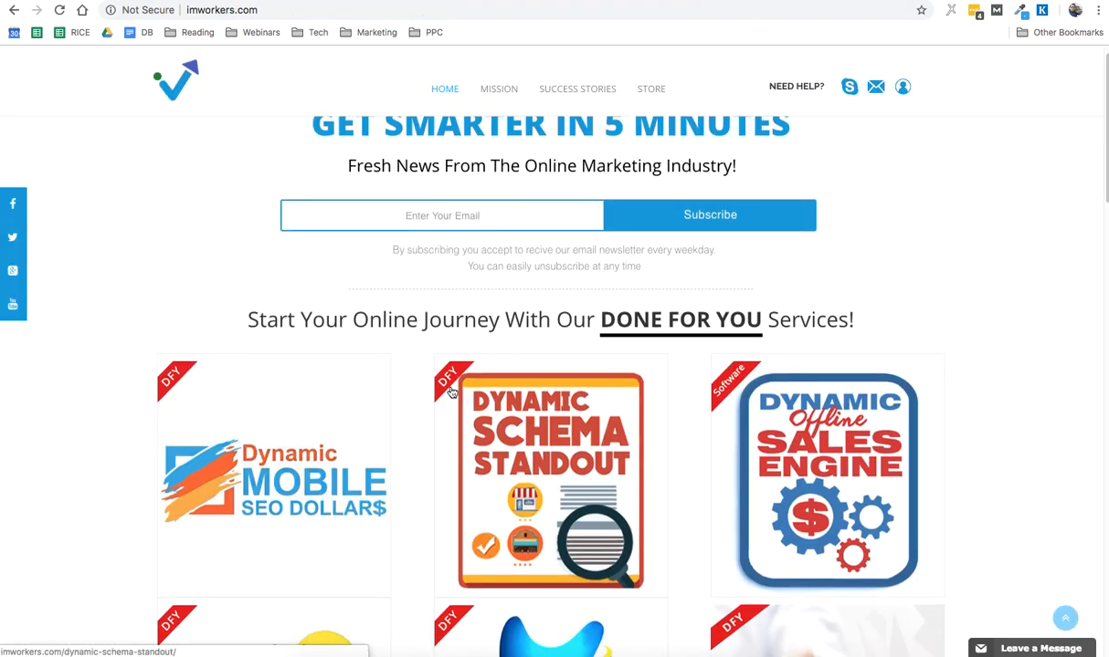
scroll(438, 280, down, 4)
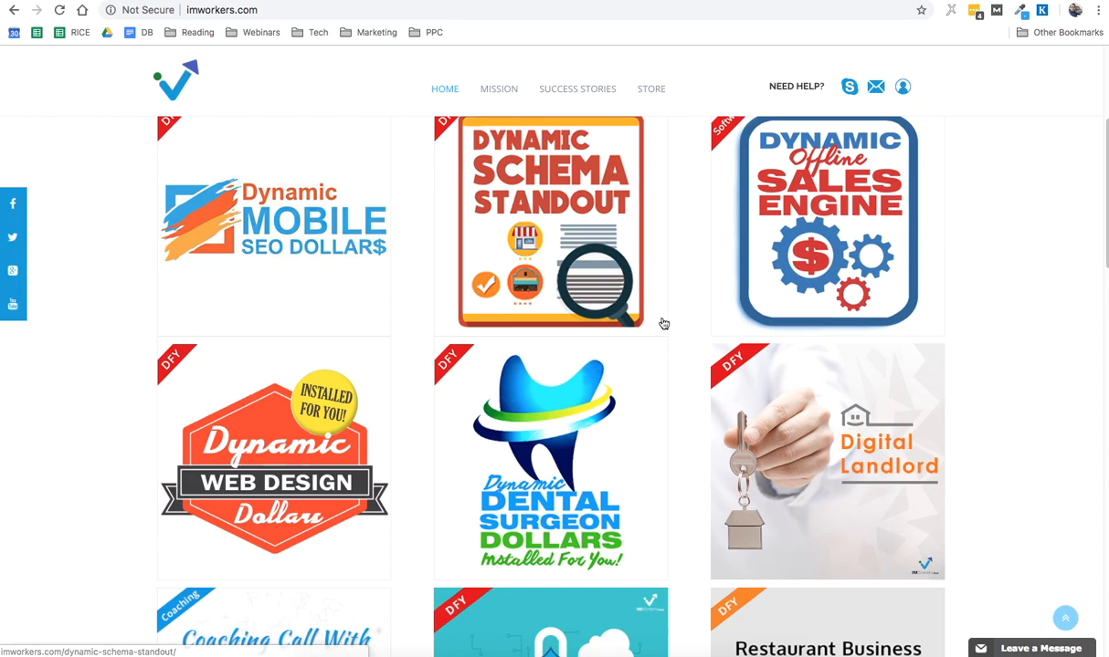
scroll(671, 311, up, 2)
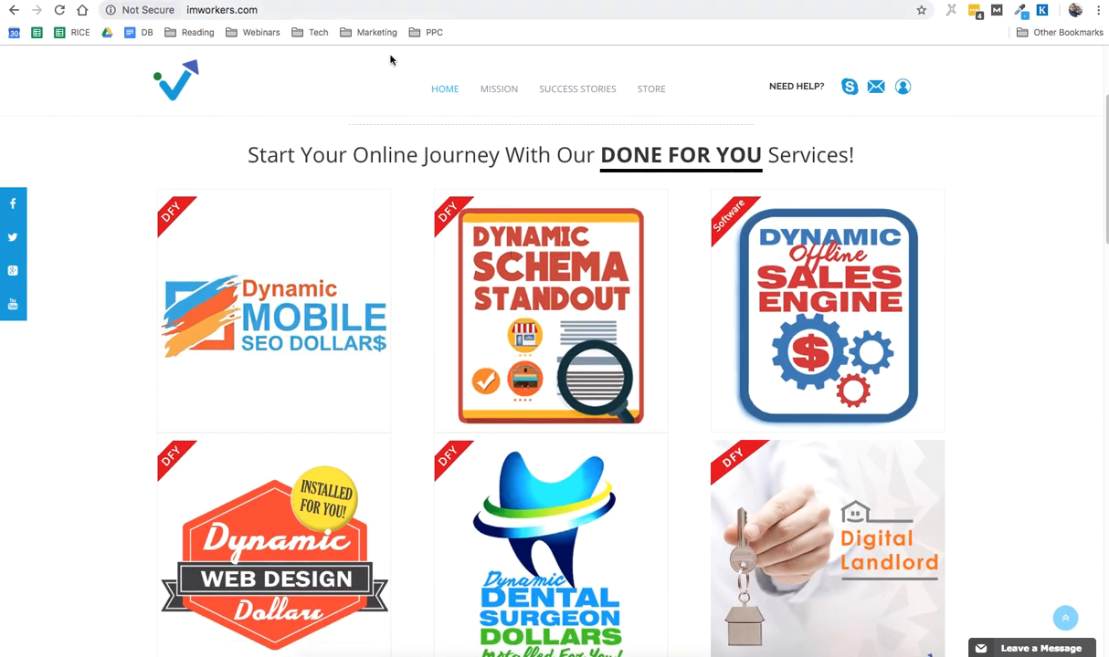
scroll(591, 338, down, 1)
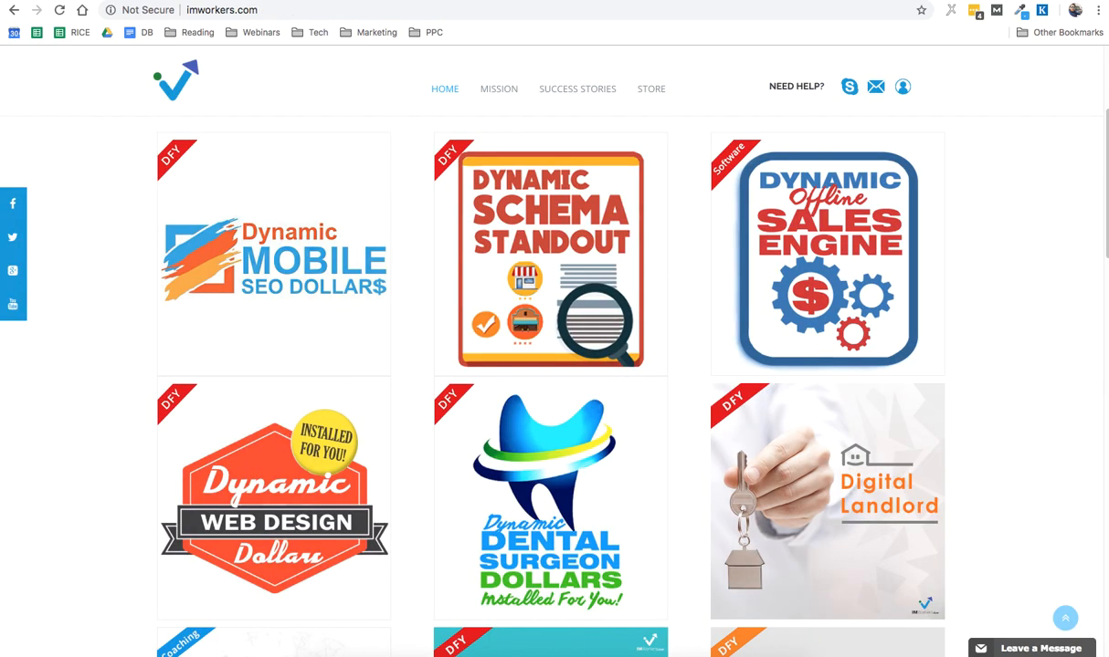
scroll(658, 402, down, 2)
scroll(661, 376, down, 1)
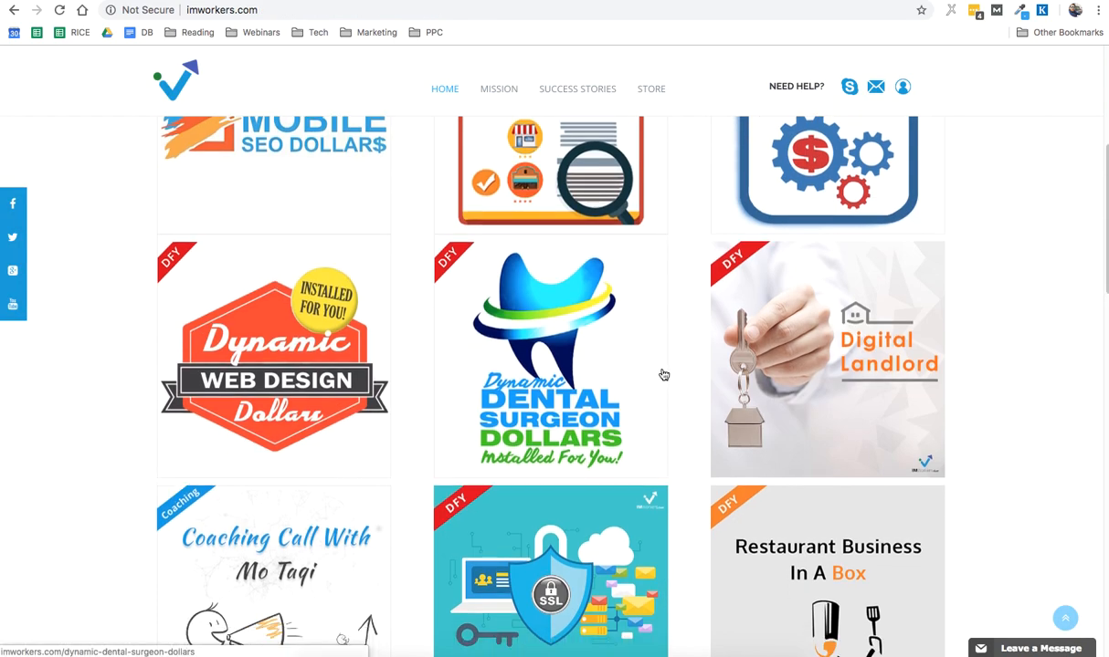
scroll(662, 376, down, 1)
scroll(657, 356, down, 2)
scroll(649, 320, down, 2)
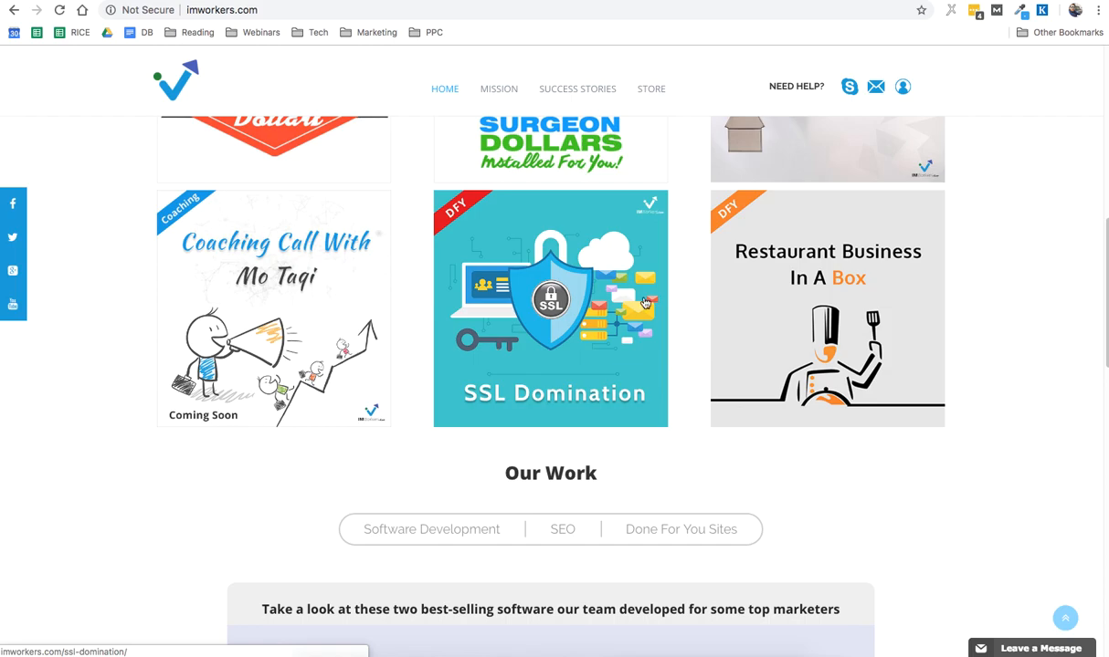
scroll(787, 297, up, 4)
scroll(559, 255, up, 2)
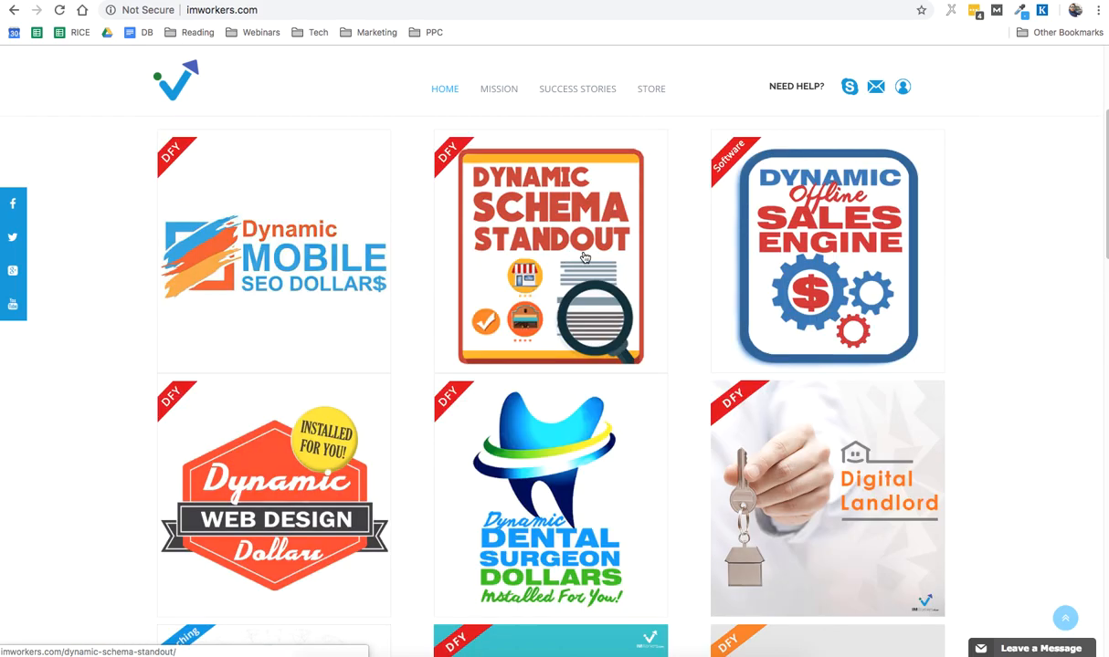
scroll(585, 258, up, 1)
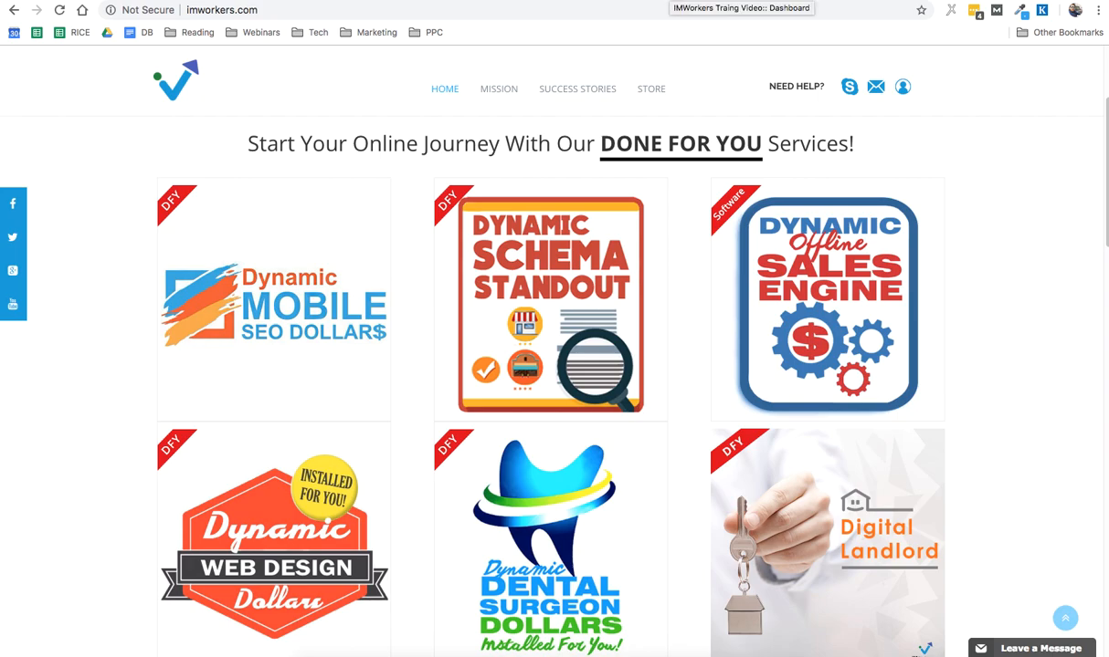
Switch back to the Dynamic Mobile SEO Dollars downloads tab after reviewing the services grid.
click(721, 2)
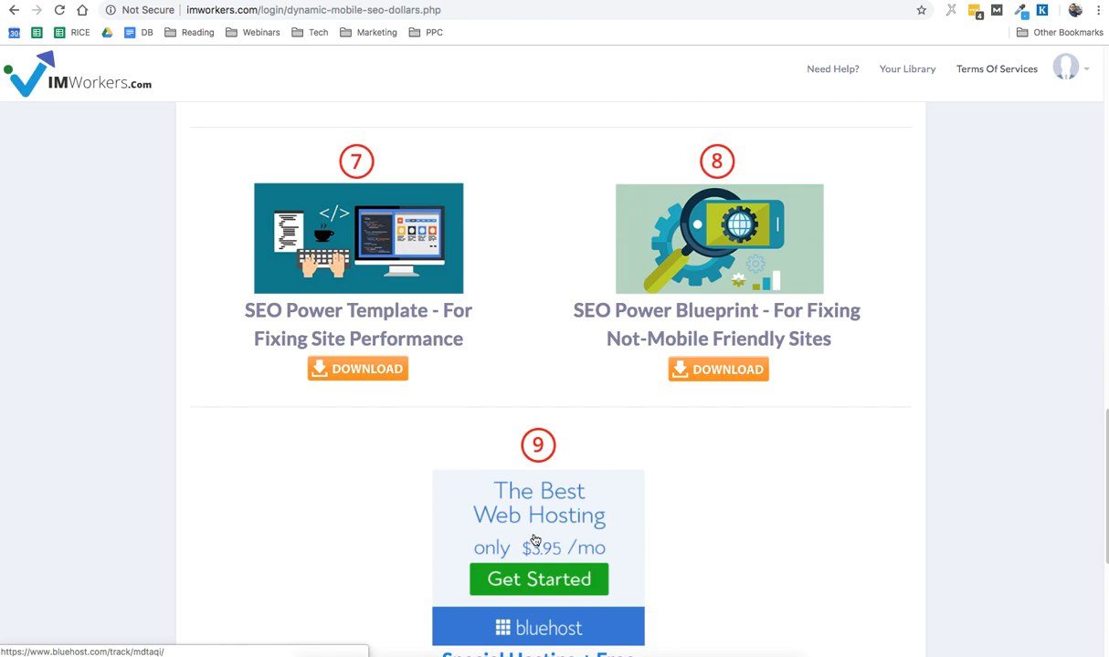
click(706, 2)
key(alt+Left)
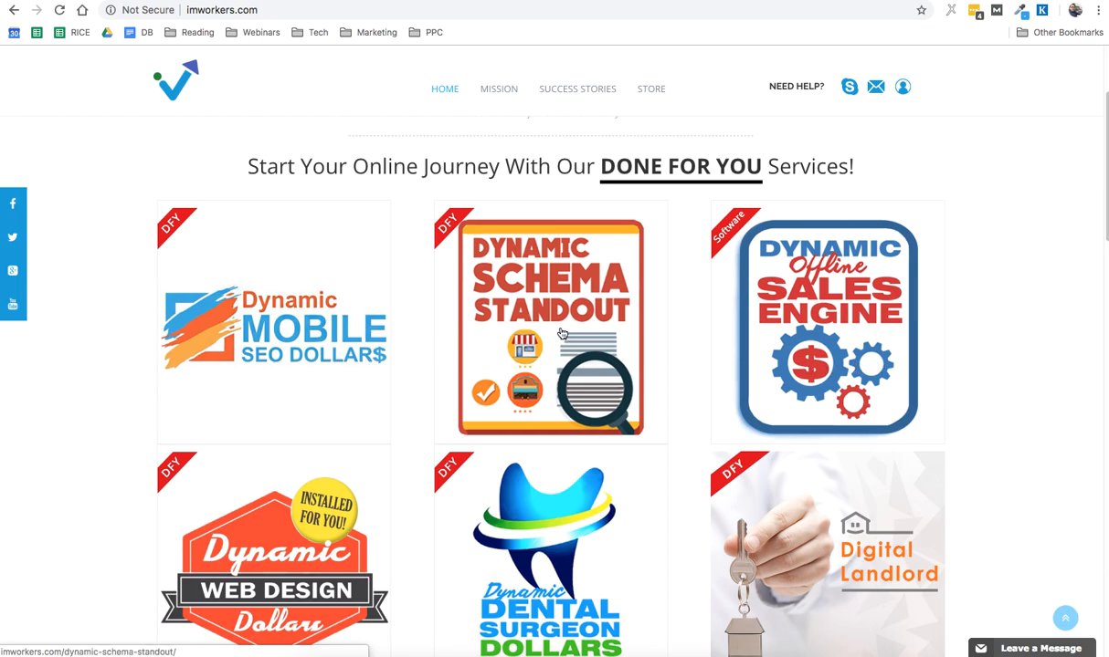
key(alt+Right)
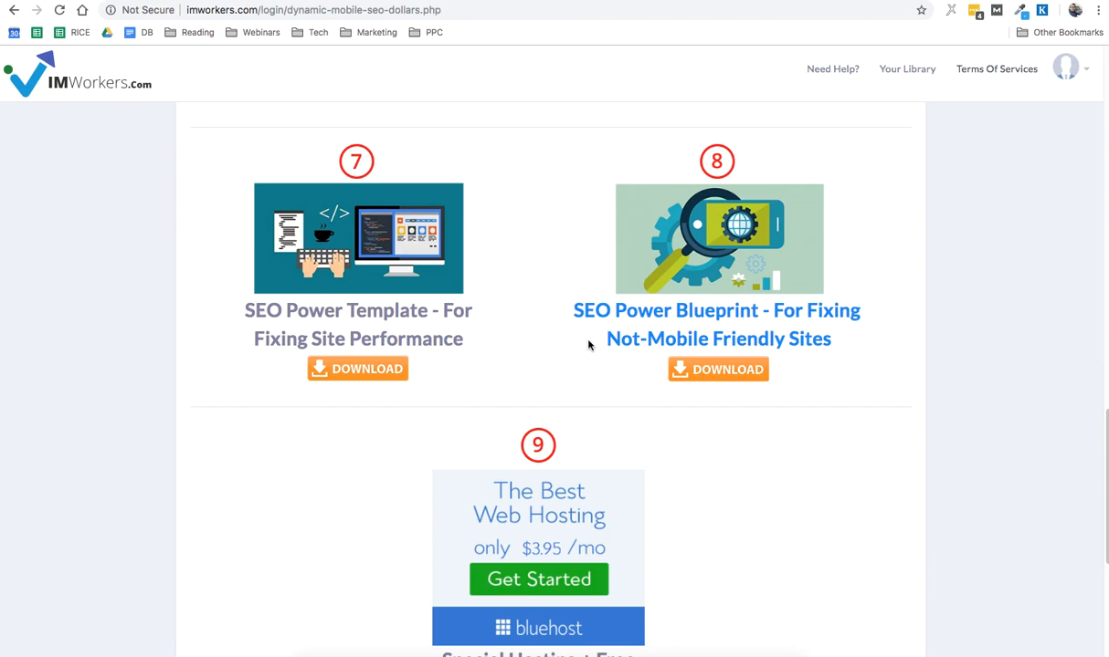
scroll(554, 365, up, 8)
scroll(554, 371, up, 3)
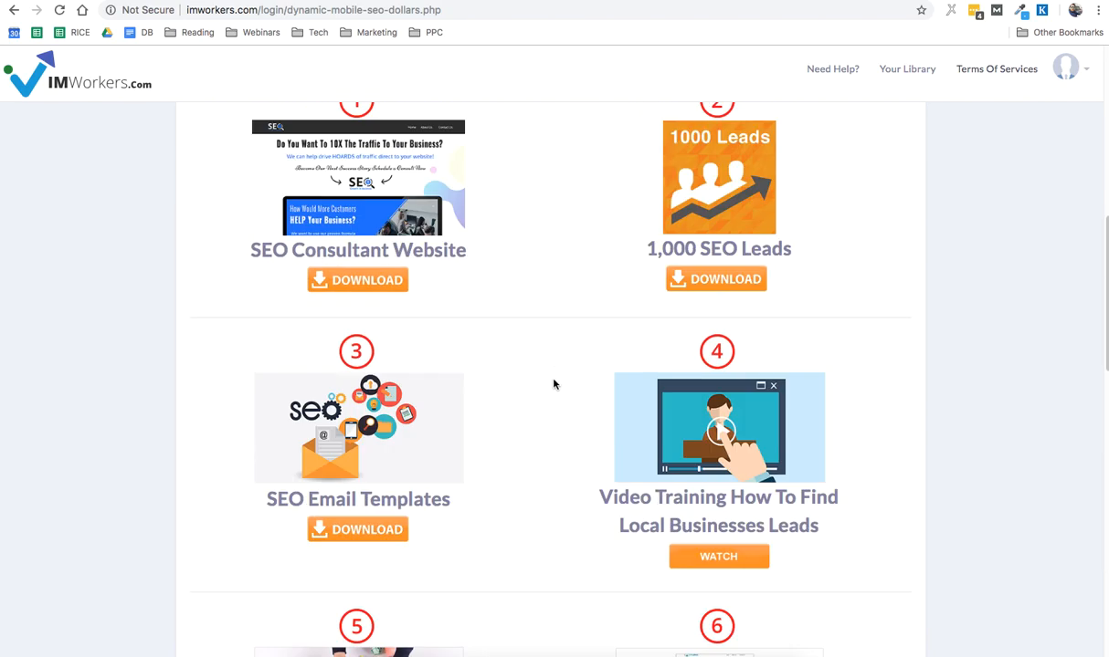
scroll(554, 383, up, 5)
scroll(558, 389, up, 1)
scroll(559, 365, up, 2)
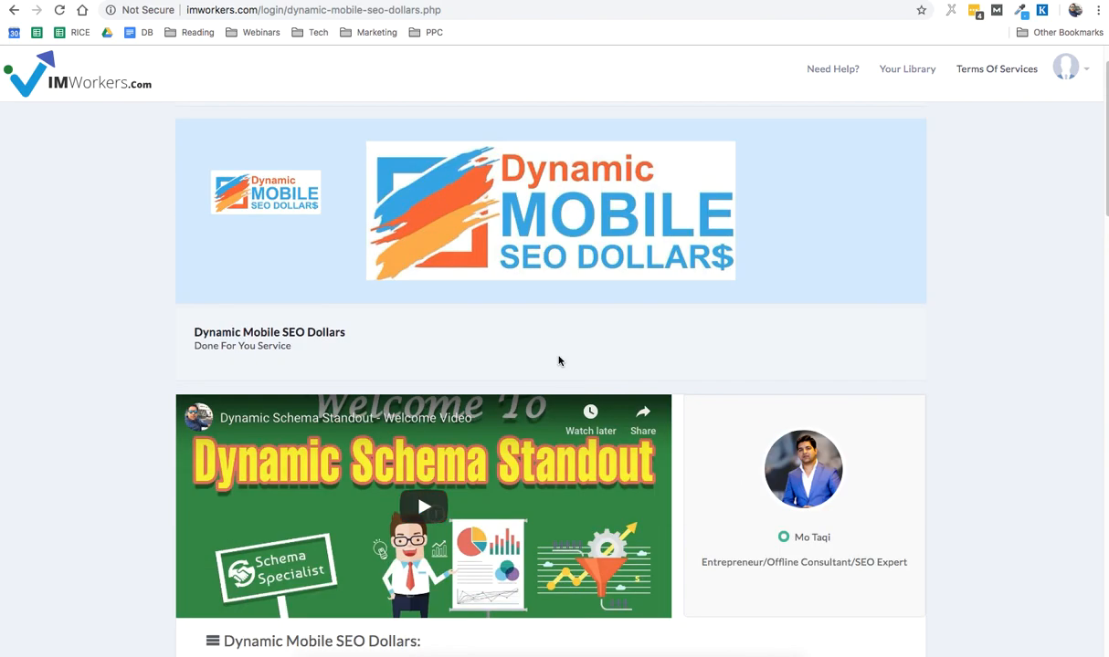